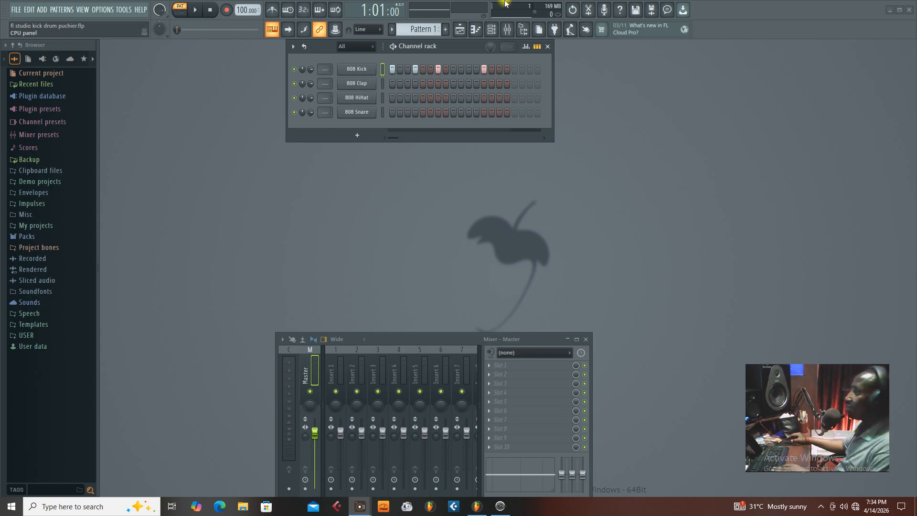
Route the 808 Kick channel to mixer Insert 1 and audition the kick pattern.
mouse_move(418, 48)
mouse_down()
mouse_move(408, 82)
mouse_move(408, 50)
mouse_up()
key(space)
key(space)
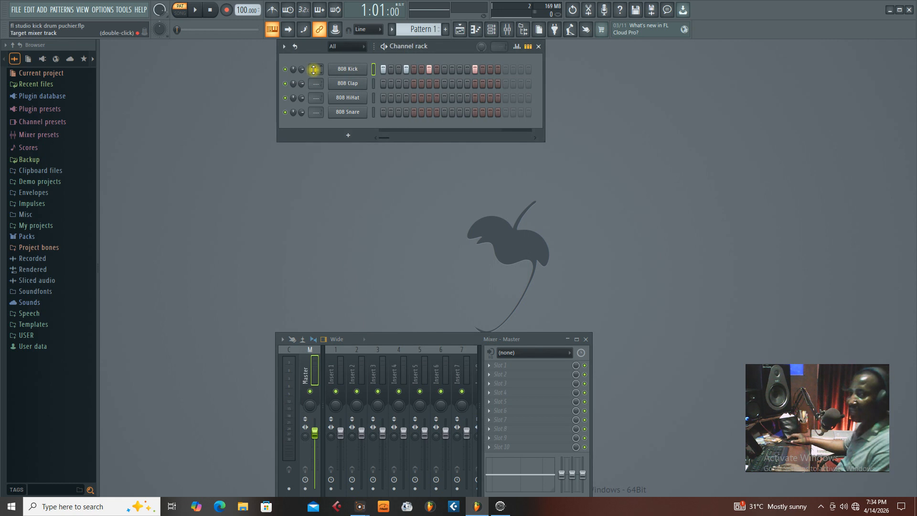
drag(311, 72, 312, 68)
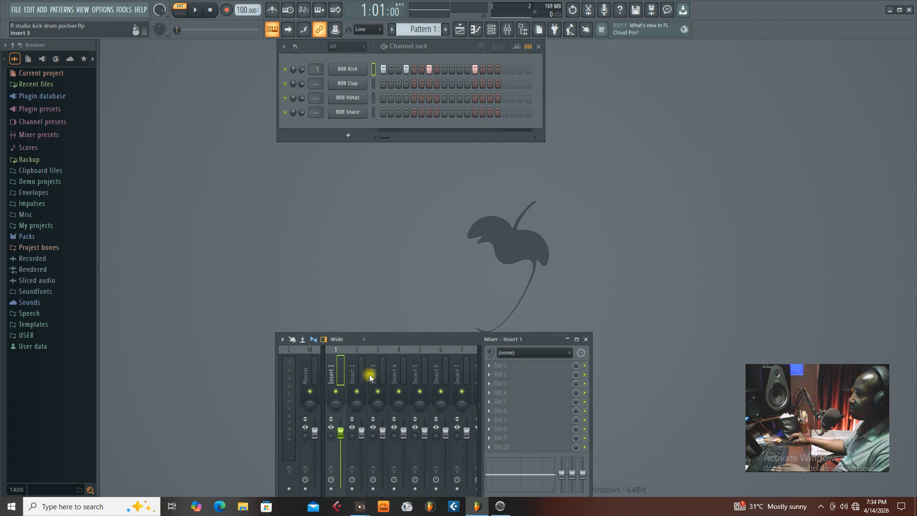
key(space)
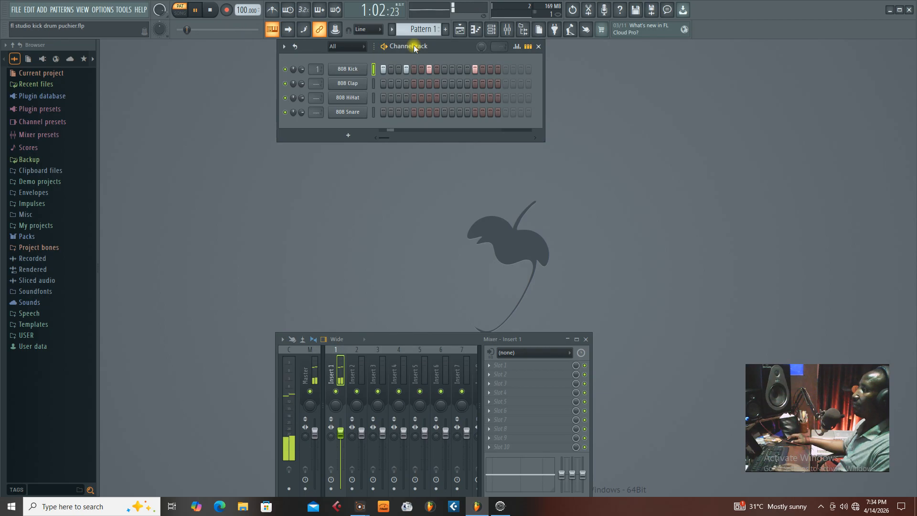
key(space)
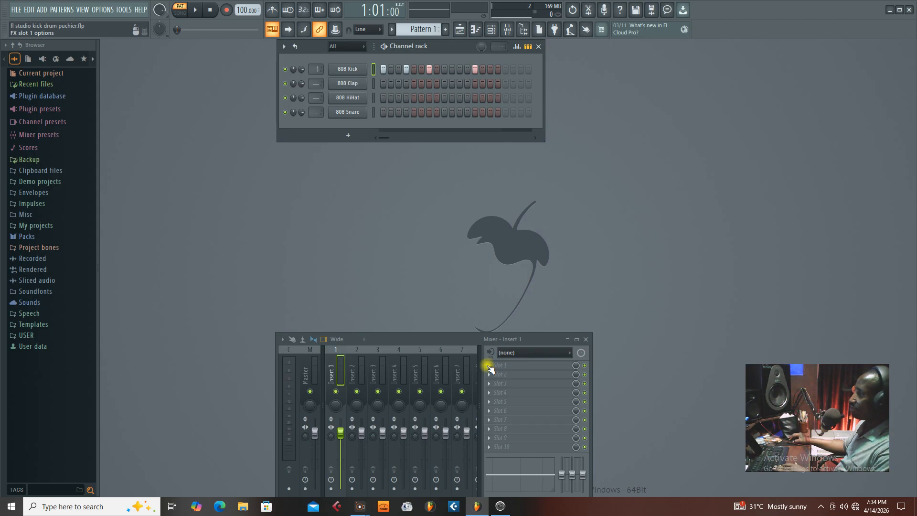
Load Fruity Compressor into the first effect slot of Insert 1 and place its window between the channel rack and the mixer.
click(489, 366)
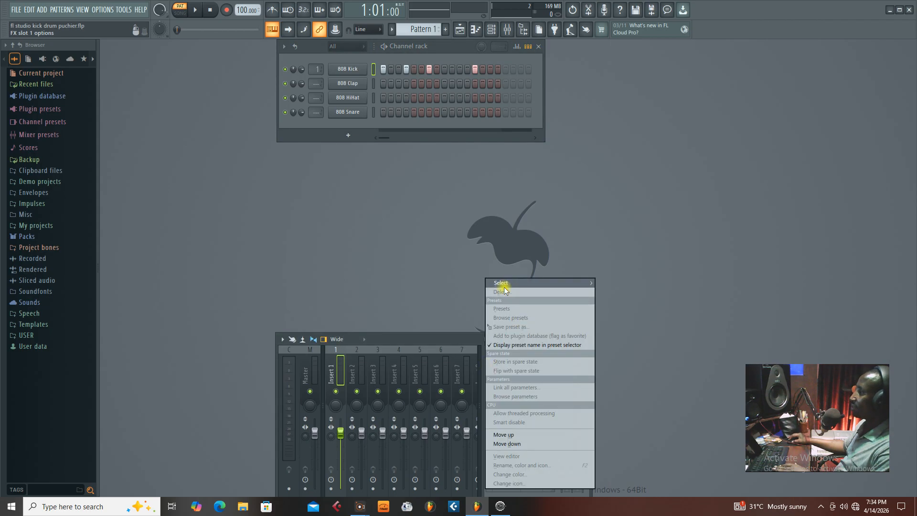
mouse_move(502, 283)
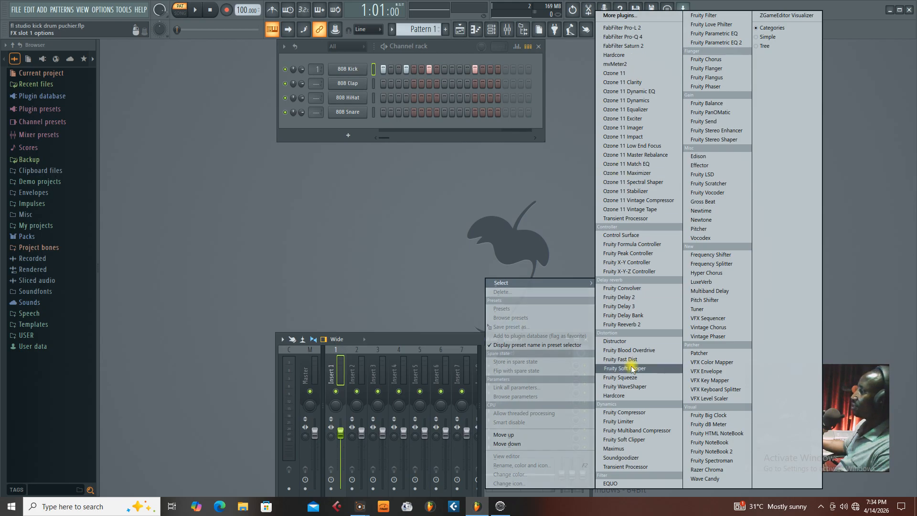
click(614, 414)
drag(409, 158, 396, 210)
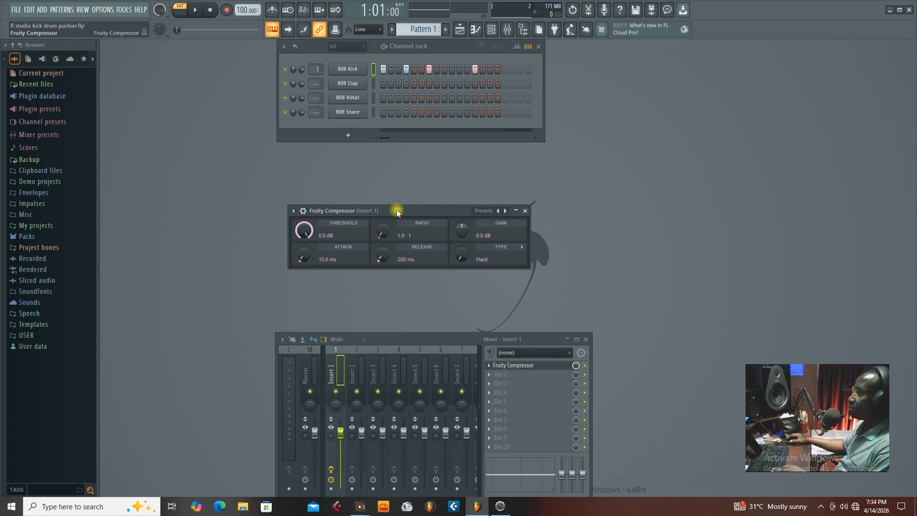
mouse_move(397, 209)
mouse_down()
mouse_move(397, 228)
mouse_move(397, 204)
mouse_move(404, 208)
mouse_up()
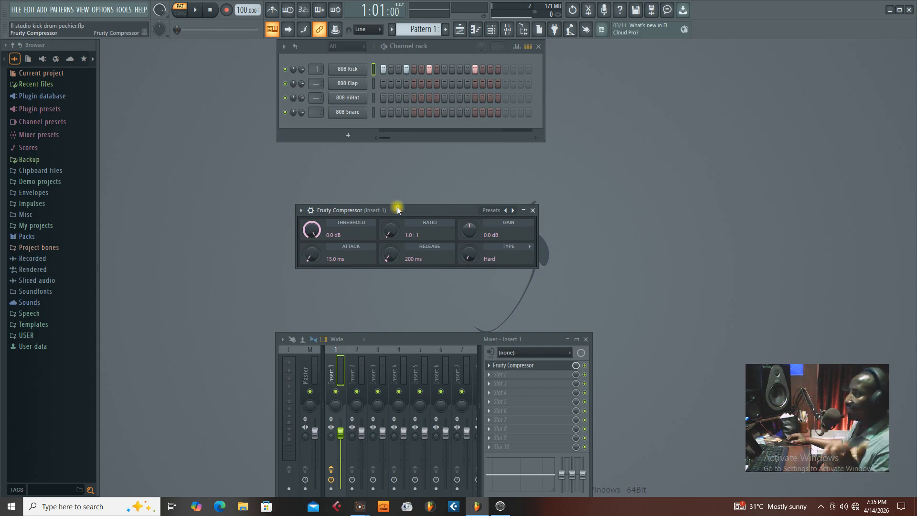
drag(397, 207, 391, 232)
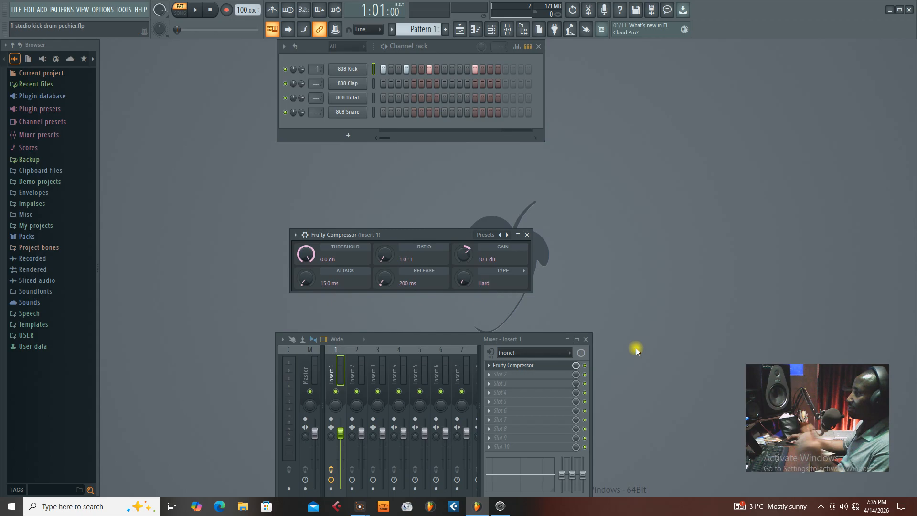
Compare playback of the kick pattern with Fruity Compressor bypassed and enabled on Insert 1.
click(584, 365)
key(space)
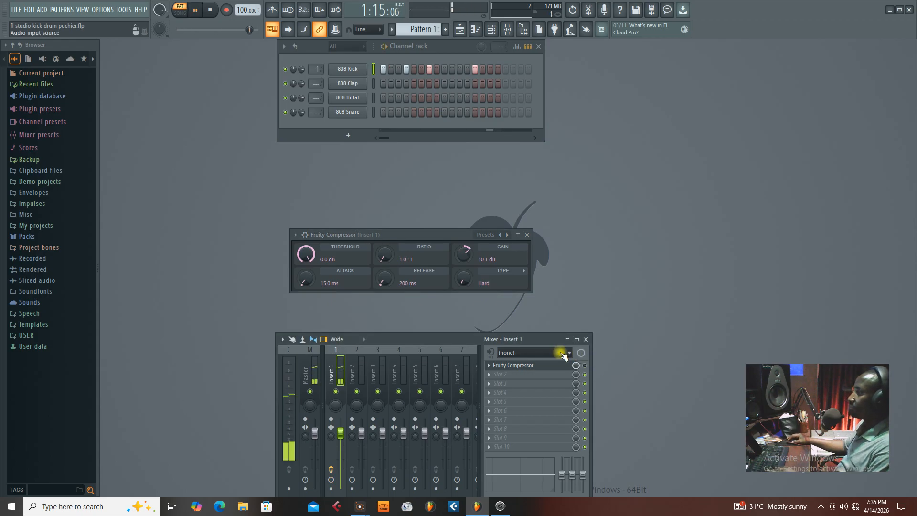
key(space)
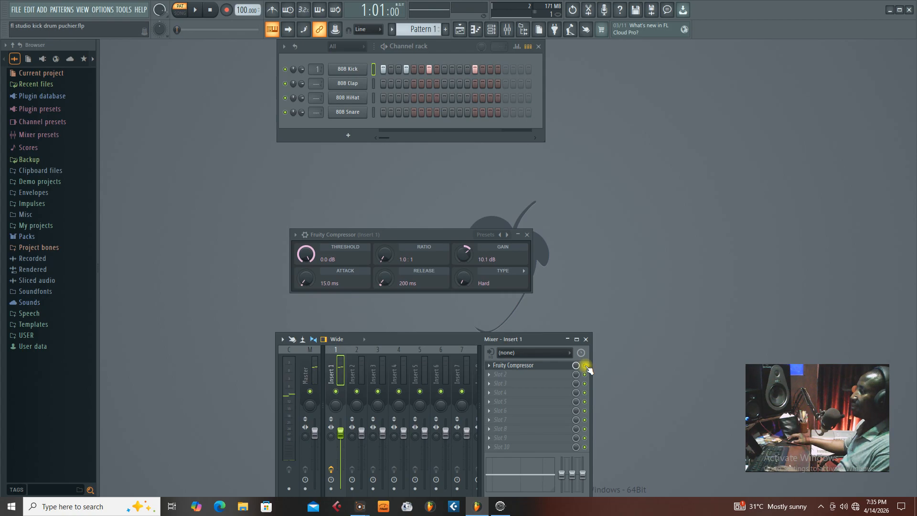
key(space)
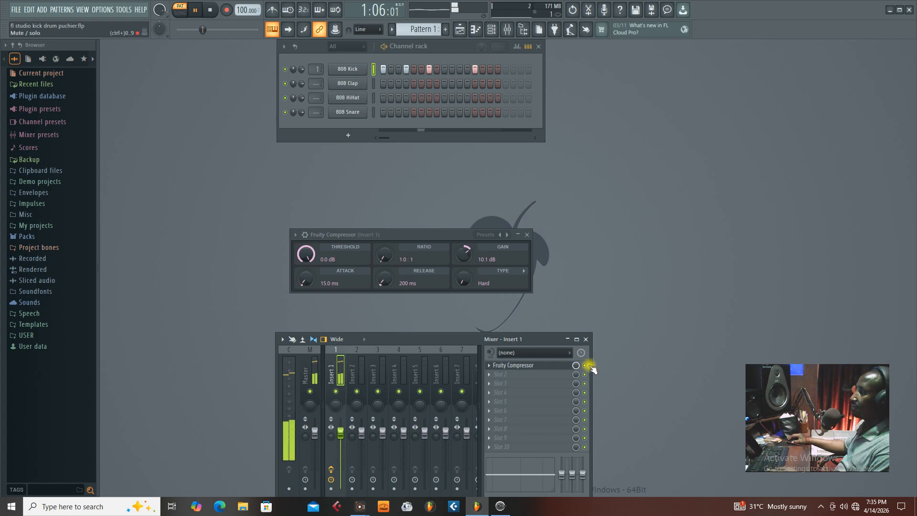
key(space)
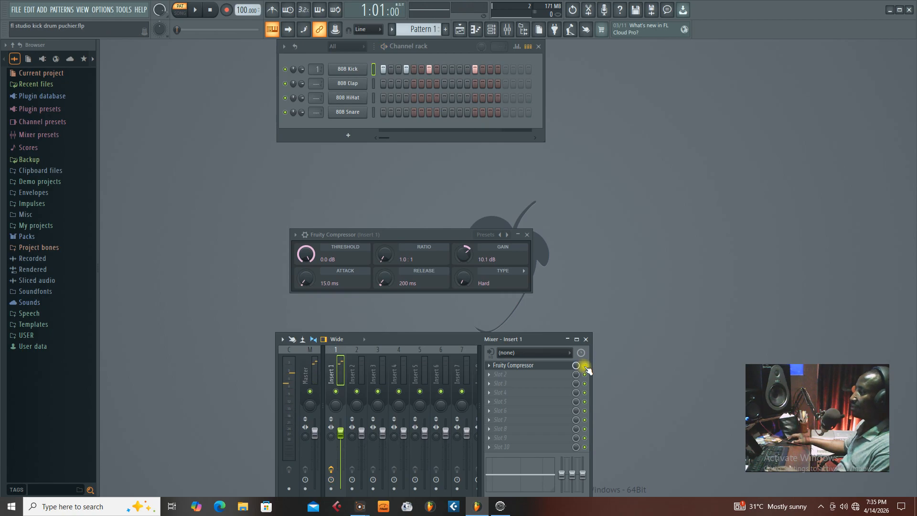
key(space)
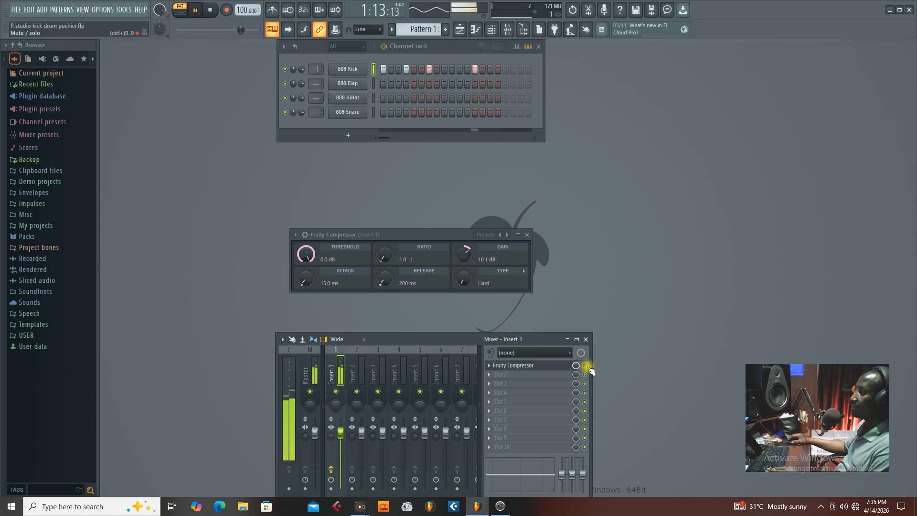
key(space)
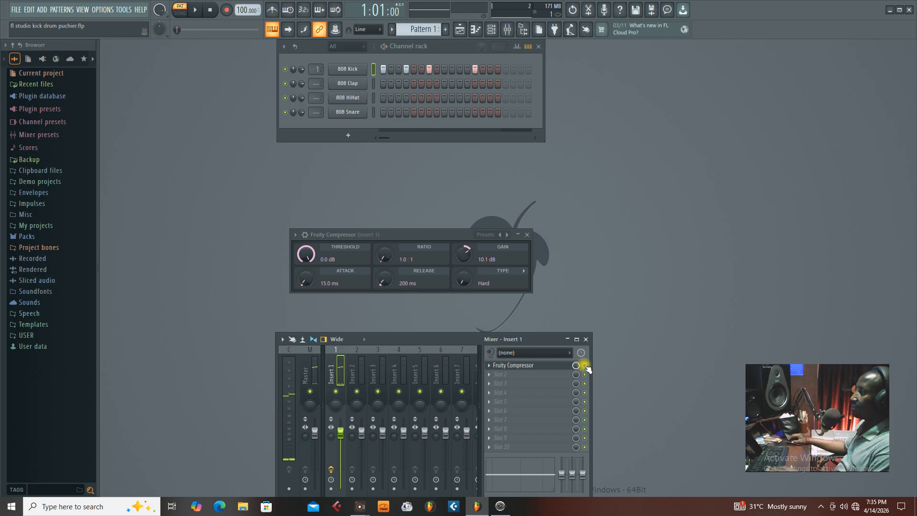
Replay the kick pattern several times to judge the compressor's effect, moving its window slightly higher.
key(space)
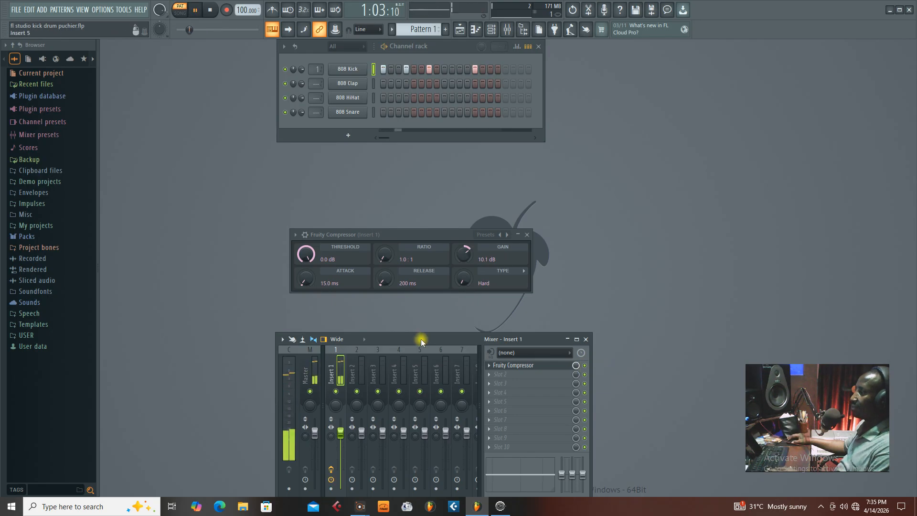
key(space)
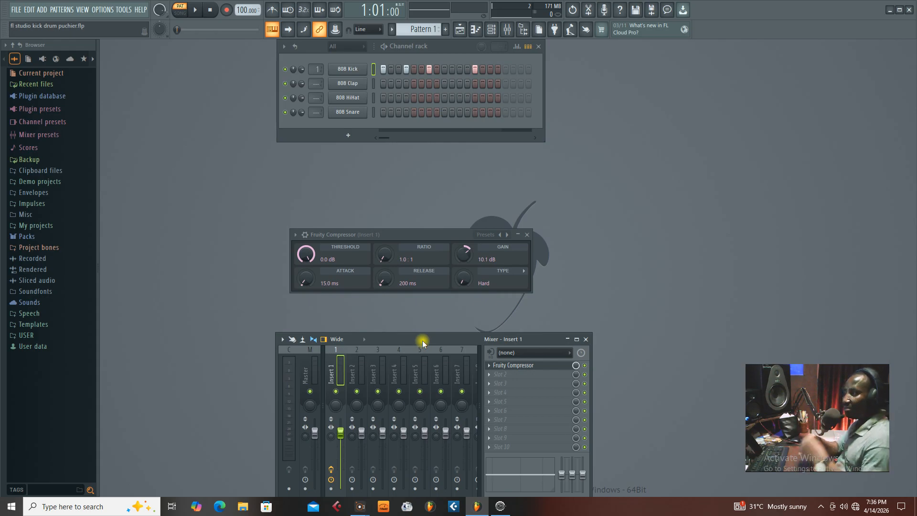
key(space)
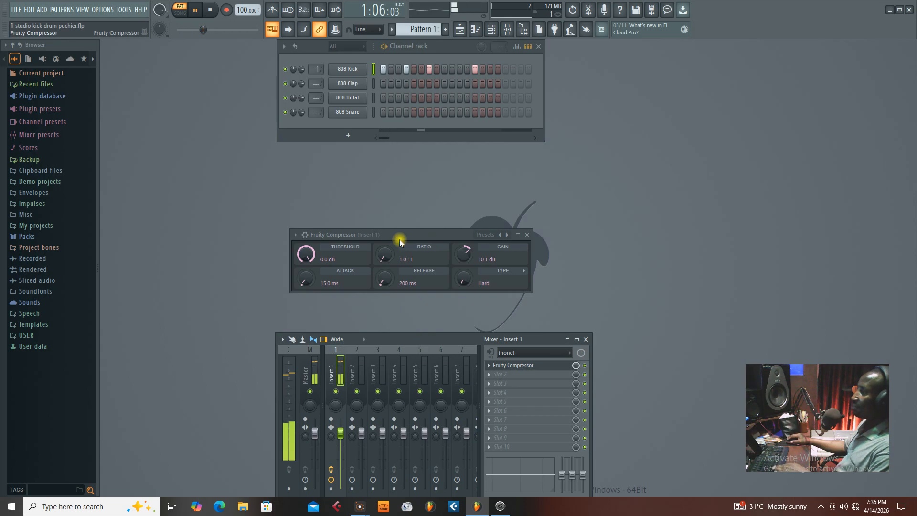
drag(401, 235, 408, 224)
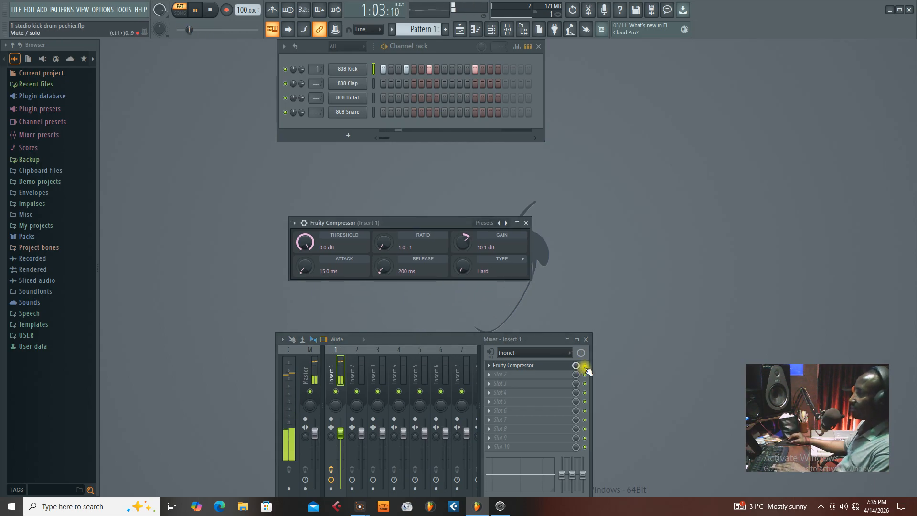
key(space)
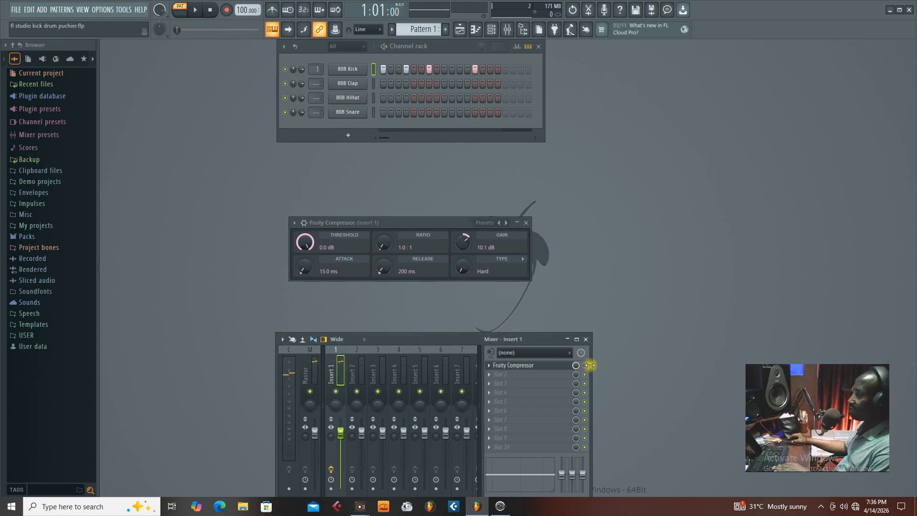
key(space)
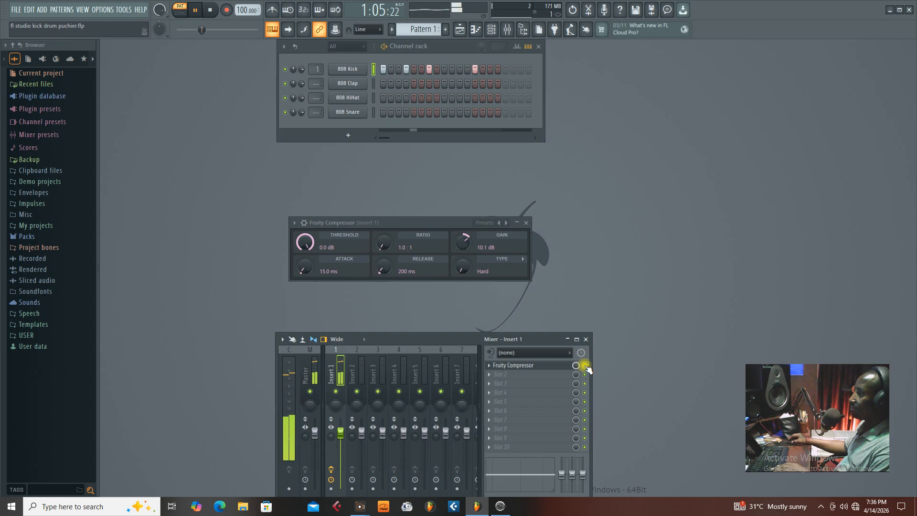
key(space)
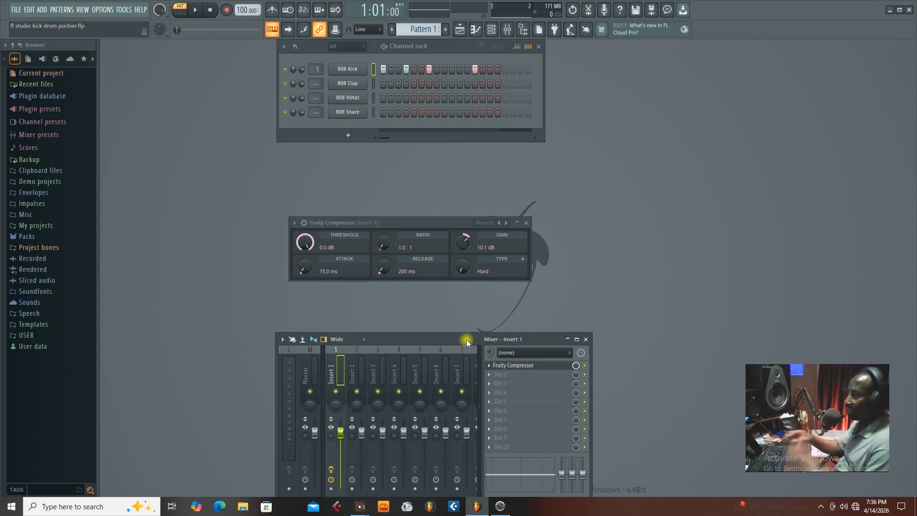
Reset the compressor's gain to default and set its attack to 26.2 ms and its ratio to 2.5:1.
right_click(462, 241)
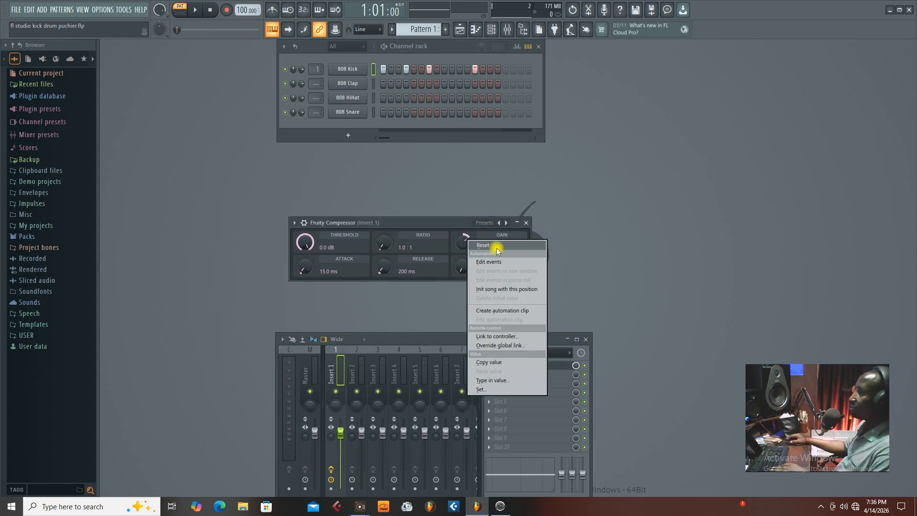
click(496, 246)
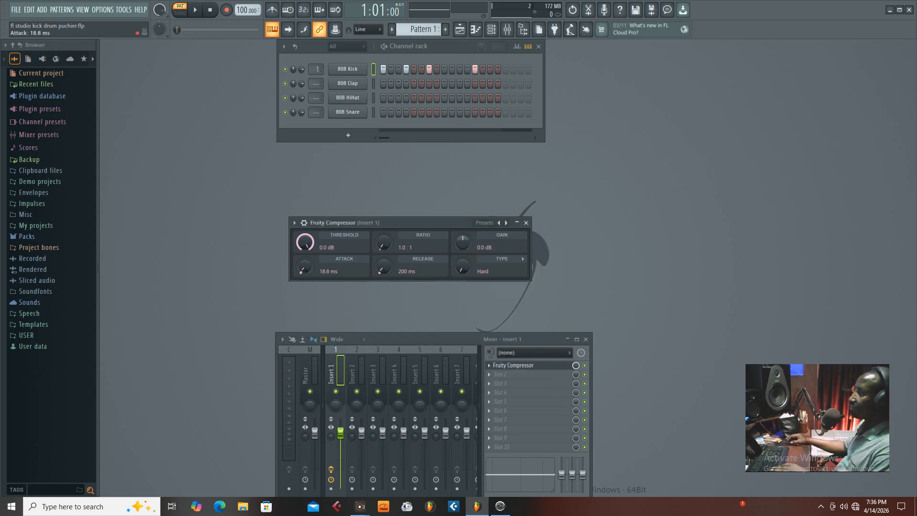
drag(304, 267, 305, 246)
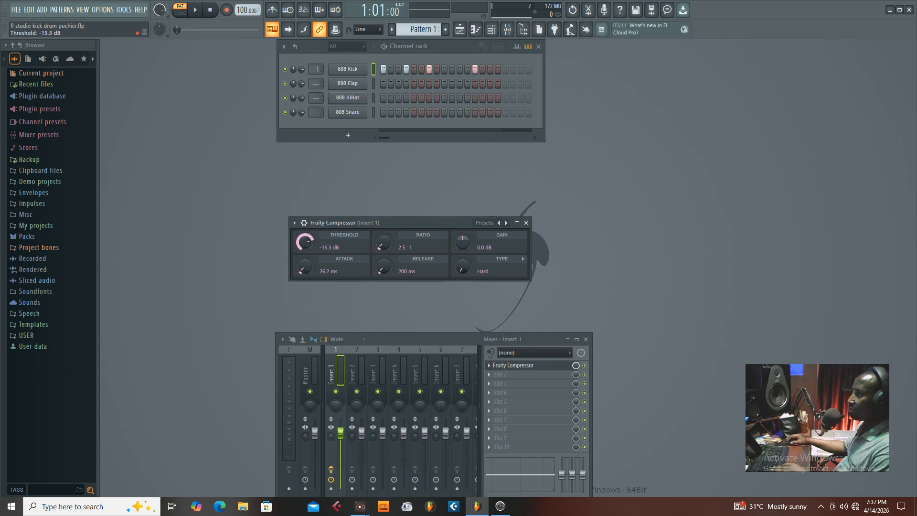
Audition the kick with the compressor threshold at 0.0 dB and again with it lowered to -16.9 dB.
key(space)
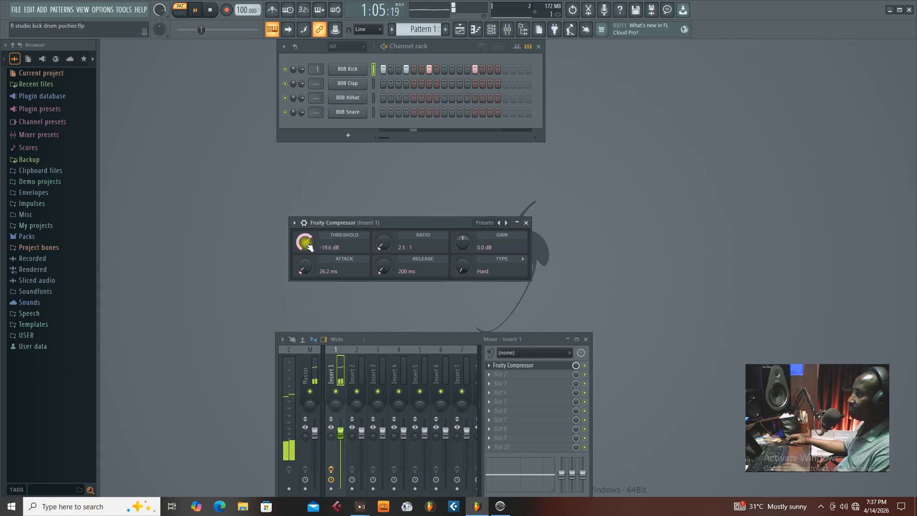
drag(307, 244, 306, 210)
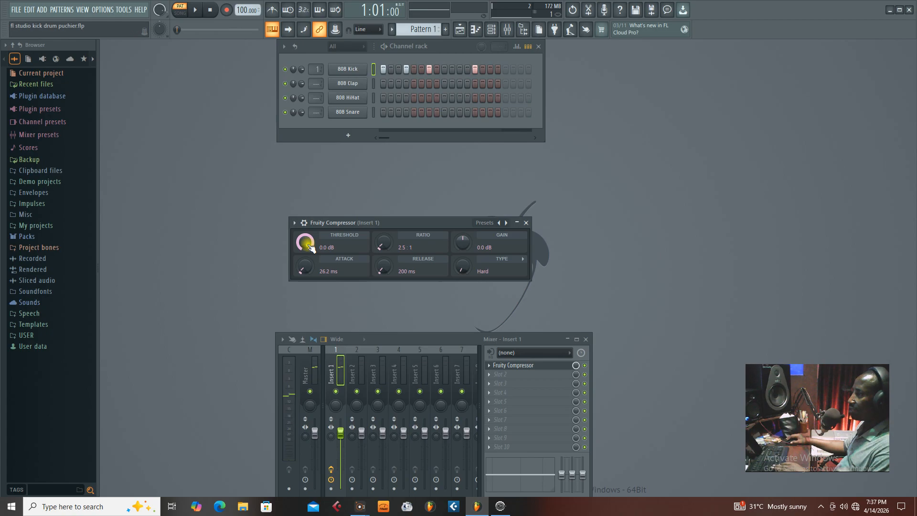
key(space)
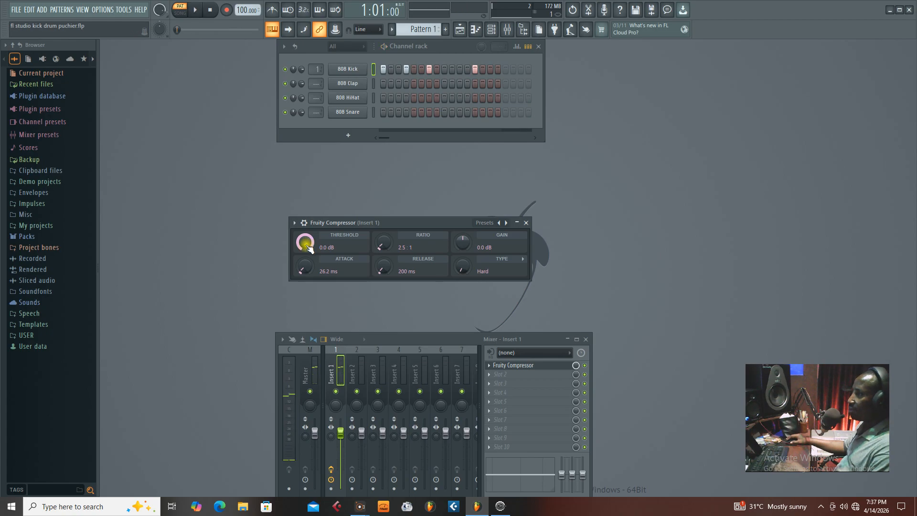
drag(307, 246, 307, 267)
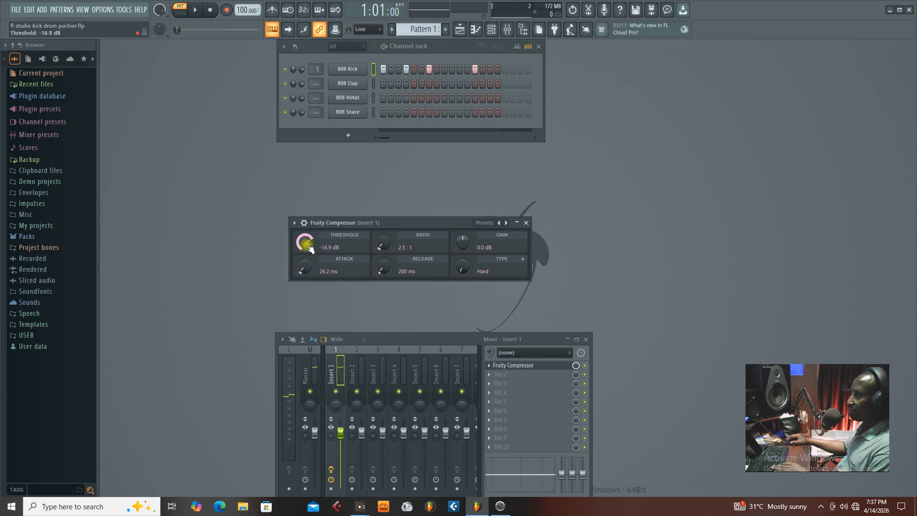
key(space)
key(space)
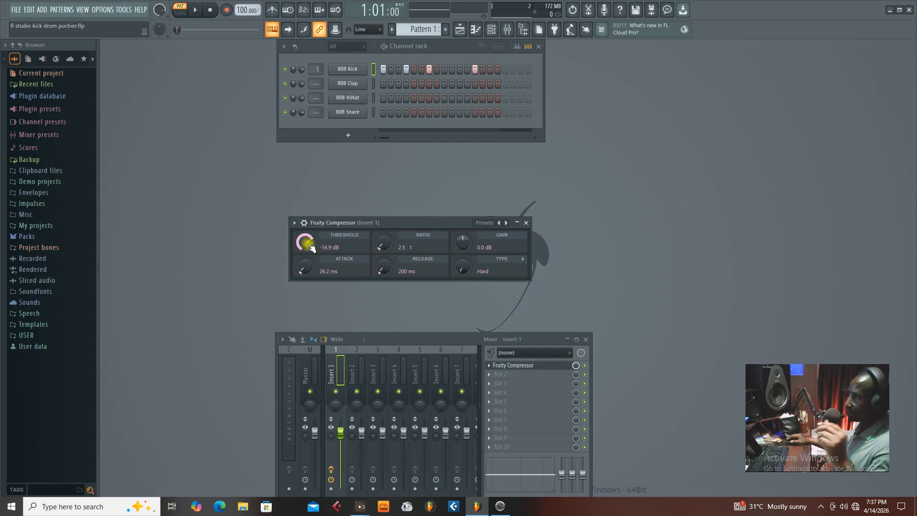
Lower the compressor threshold to -19.7 dB and on down to -60.0 dB while the kick pattern plays.
scroll(312, 243, down, 3)
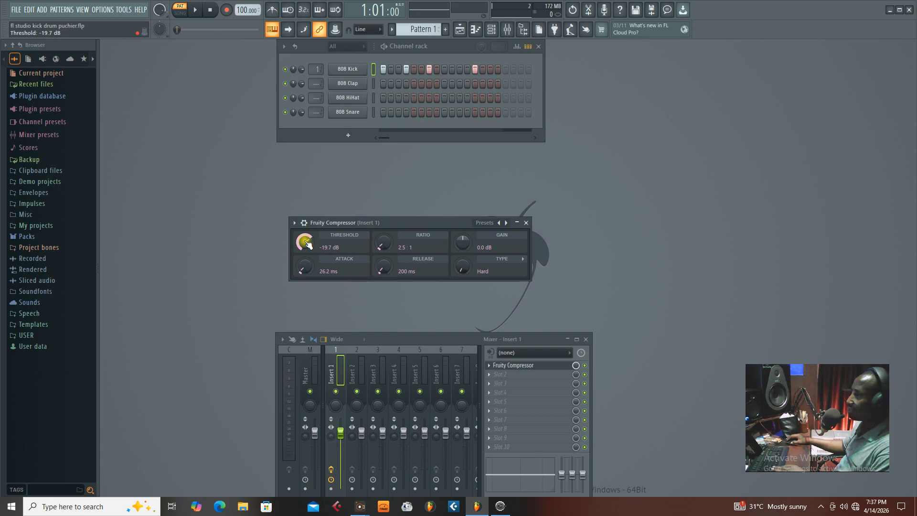
key(space)
drag(308, 242, 307, 291)
key(space)
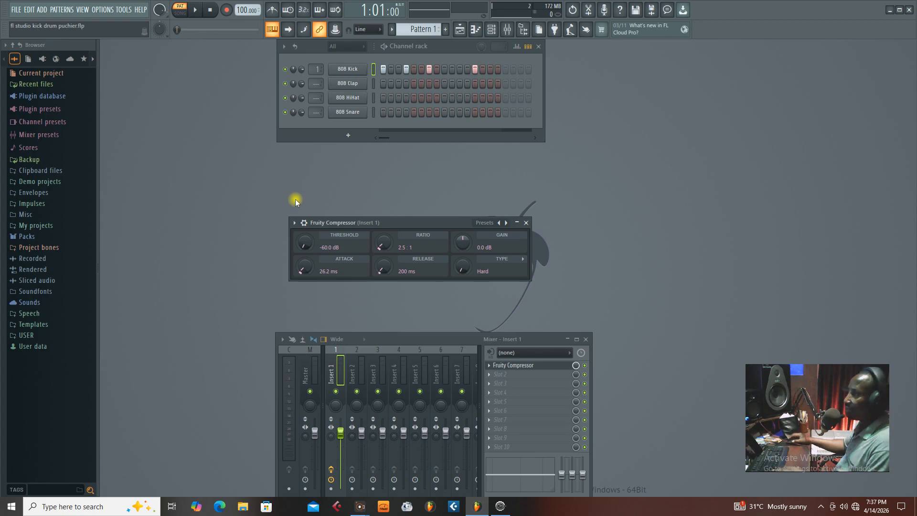
Replay the kick pattern while raising the compressor threshold back up to 0.0 dB.
key(space)
key(space)
drag(312, 253, 311, 224)
key(space)
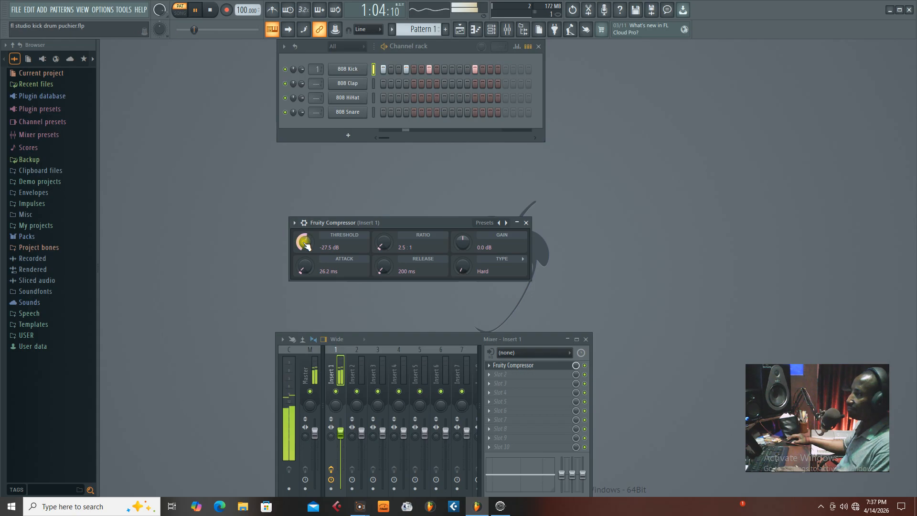
key(space)
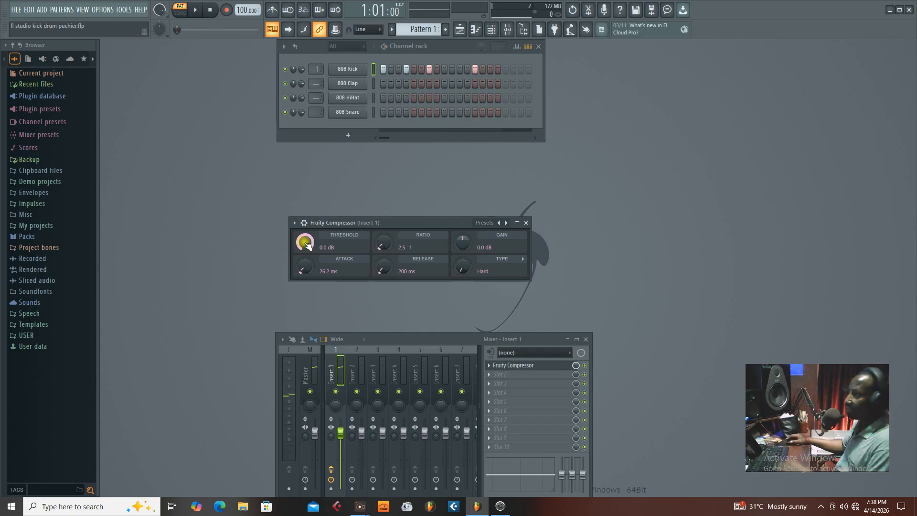
Audition the uncompressed kick once more and set the compressor threshold to -22.5 dB.
key(space)
key(space)
drag(307, 245, 307, 257)
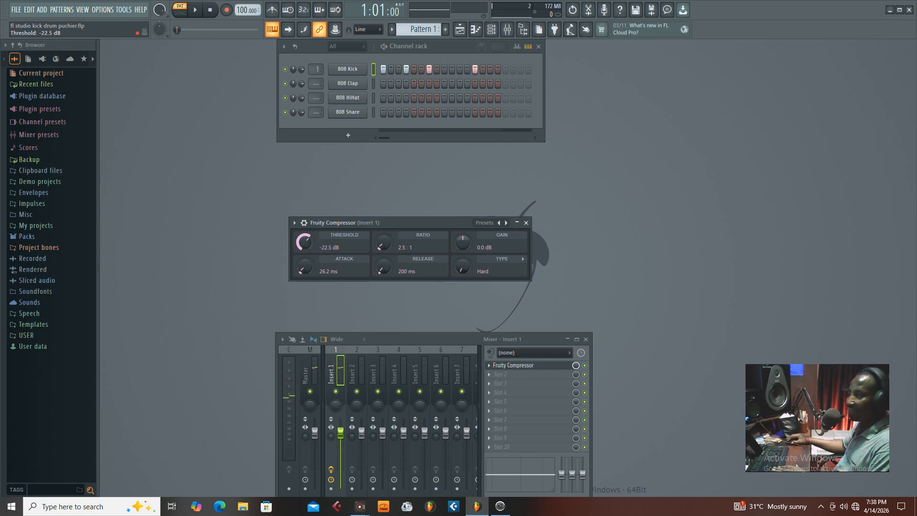
Audition the kick with the compressor threshold at -22.5 dB and again with it raised to 0.0 dB.
key(space)
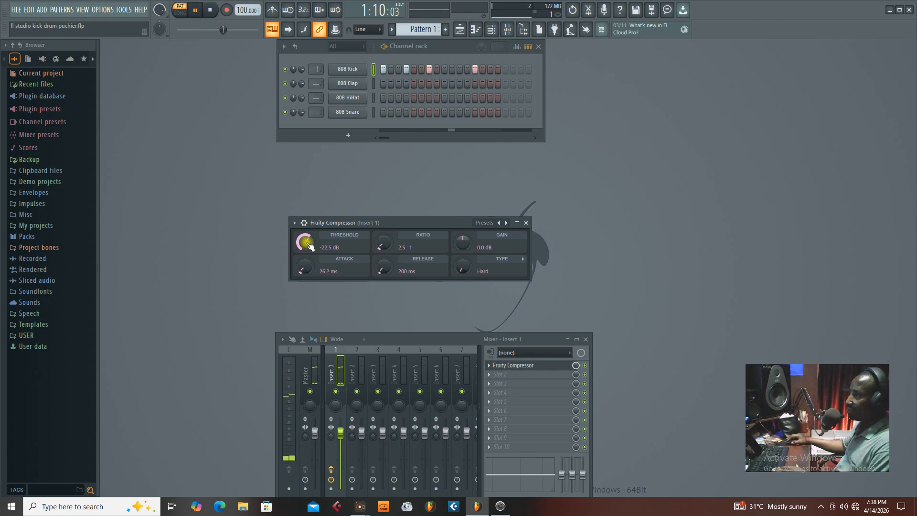
key(space)
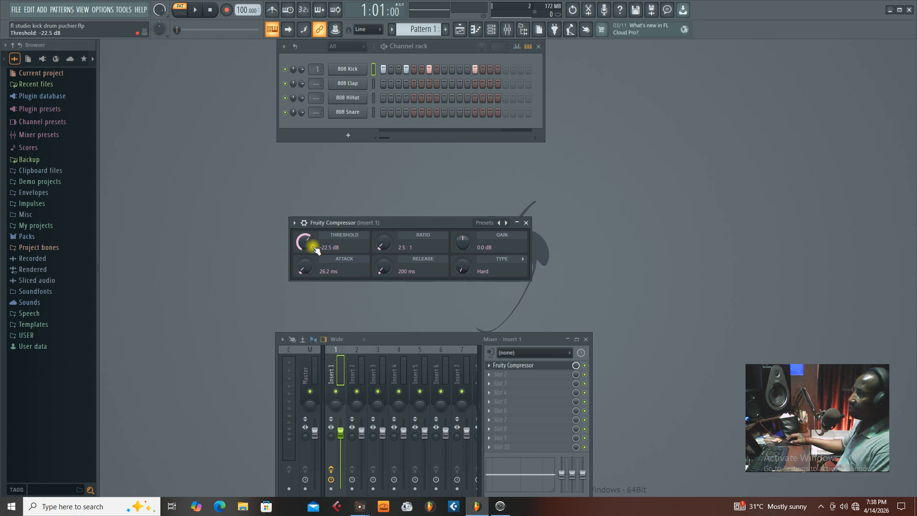
drag(310, 246, 311, 210)
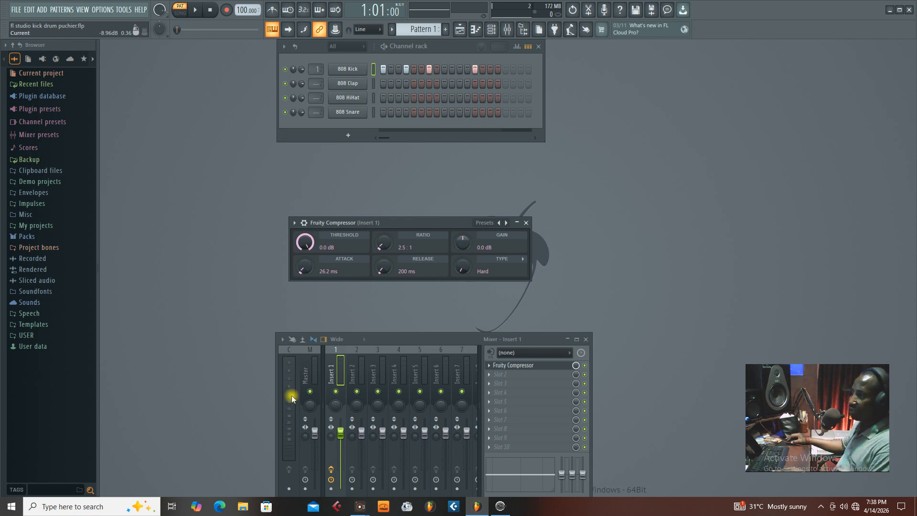
key(space)
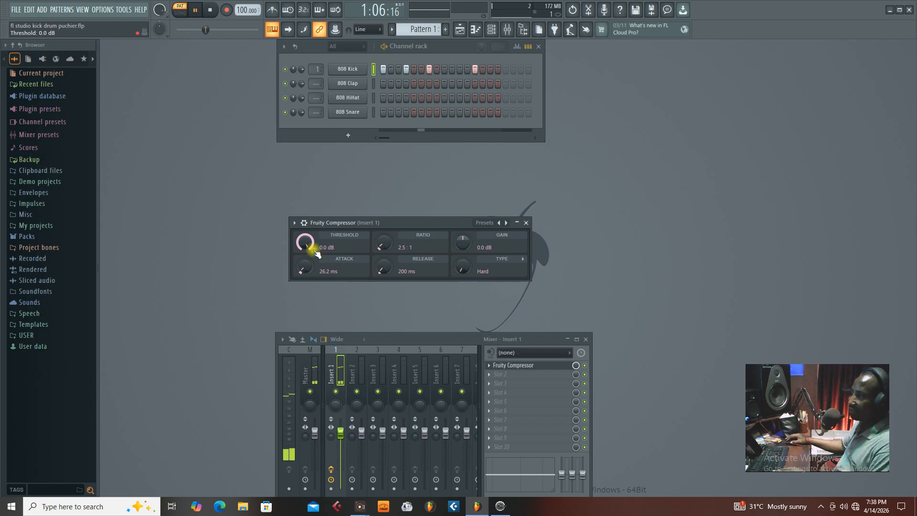
key(space)
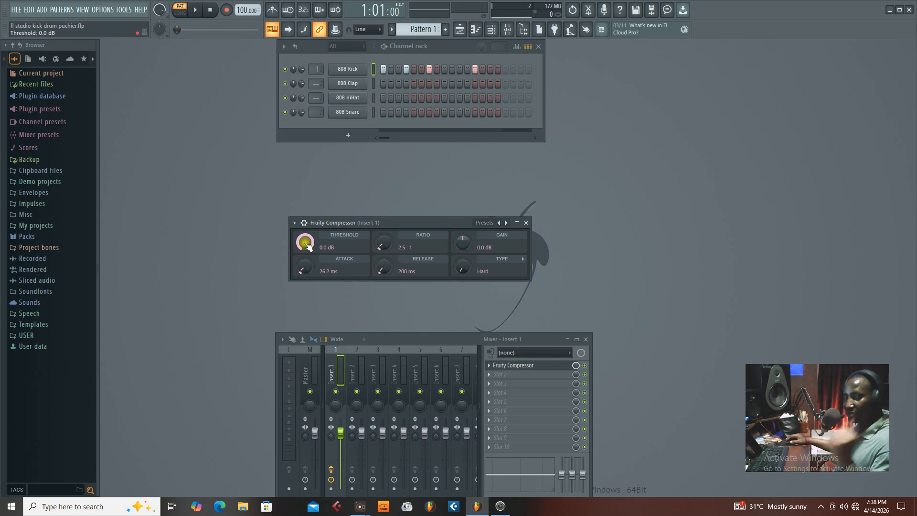
Lower the compressor threshold to -20.3 dB, audition the kick, and fine-tune the threshold to -20.0 dB.
drag(308, 245, 308, 280)
key(space)
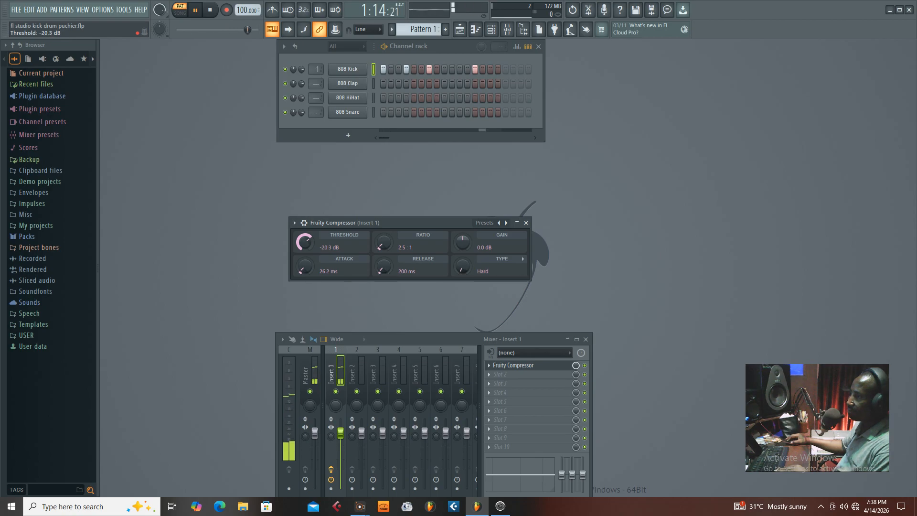
key(space)
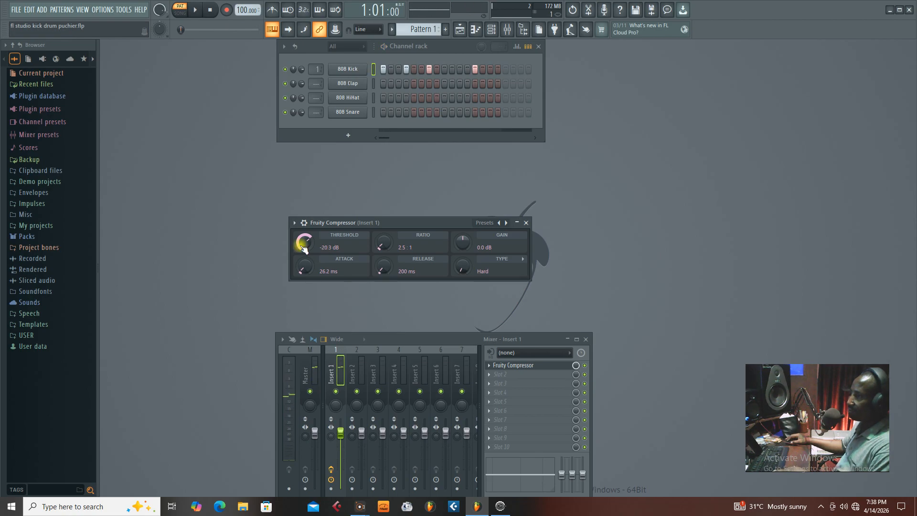
drag(304, 243, 304, 242)
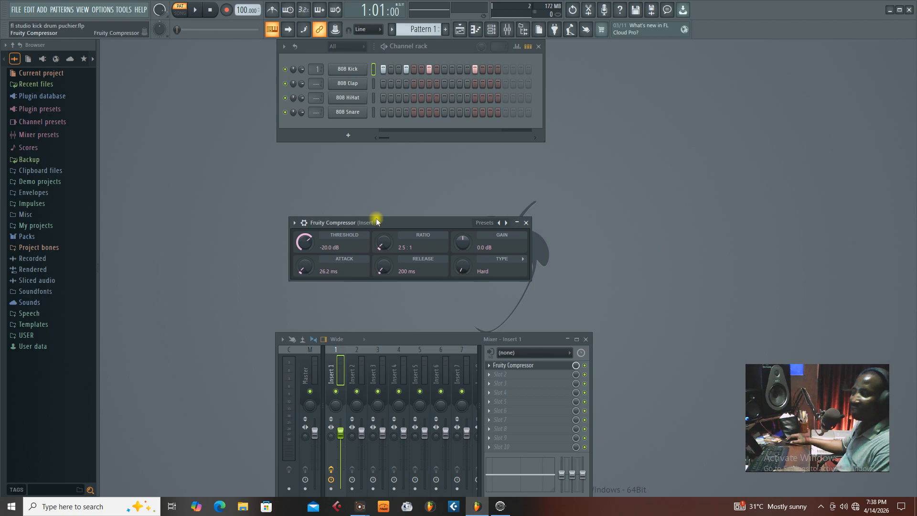
Raise the compressor attack to 55.3 ms and bring it back down to 43.1 ms while the kick pattern plays.
drag(380, 228, 381, 243)
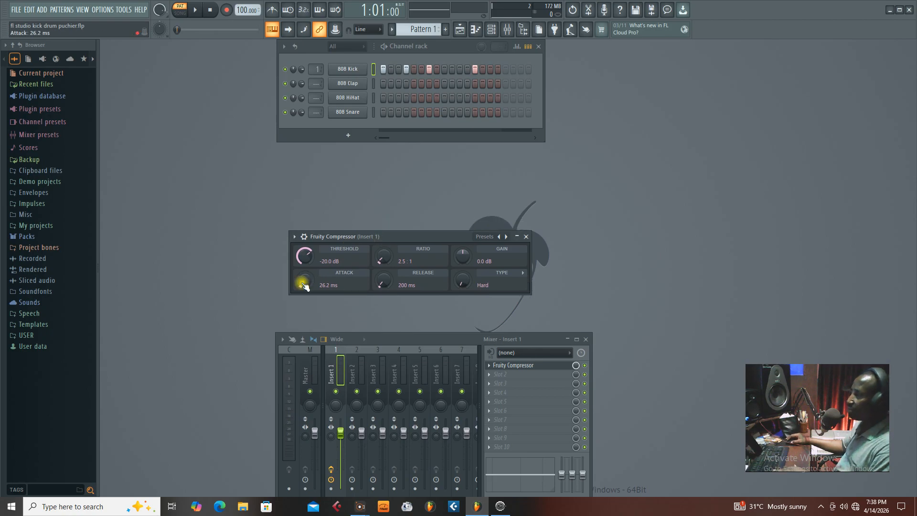
key(space)
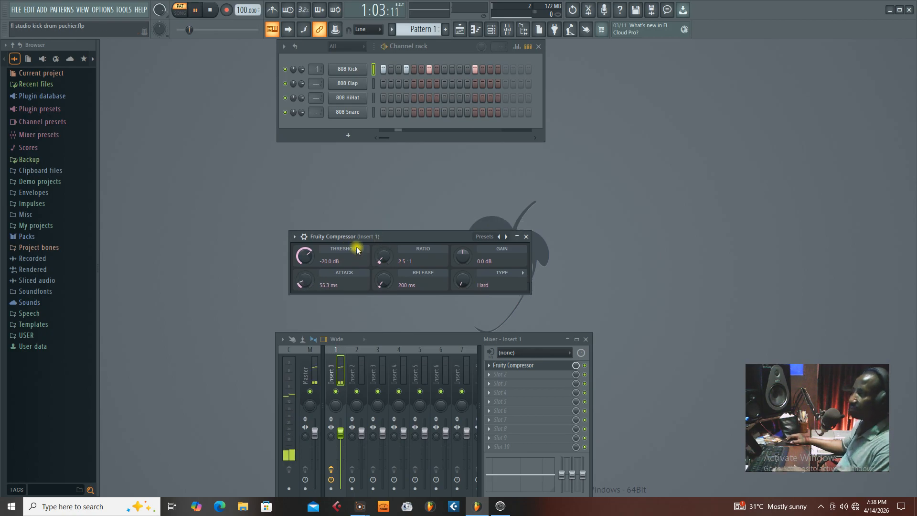
drag(306, 277, 306, 280)
drag(380, 238, 378, 239)
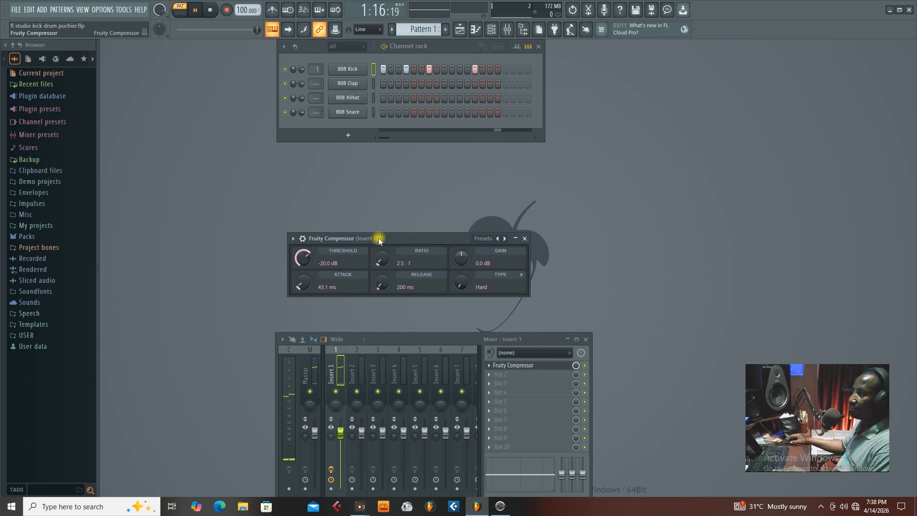
key(space)
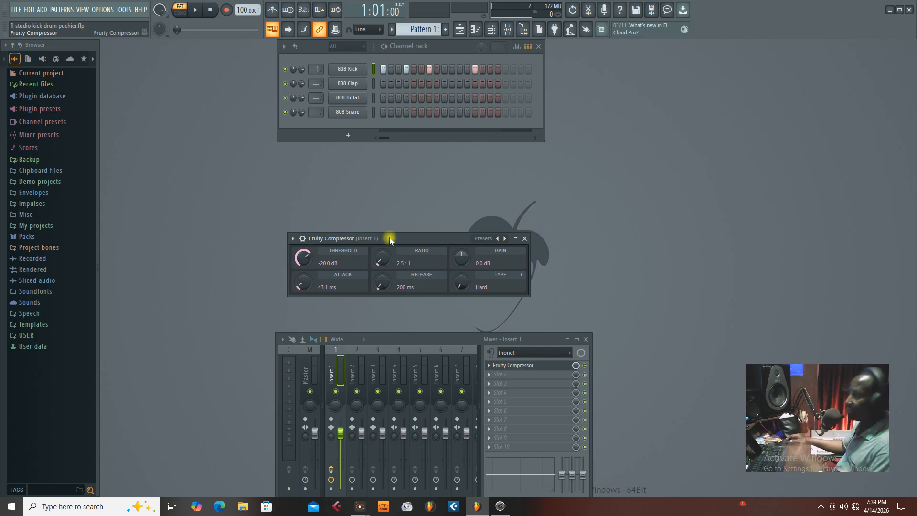
Boost the compressor gain to 11.1 dB and audition the kick pattern.
drag(405, 241, 419, 236)
drag(473, 252, 474, 249)
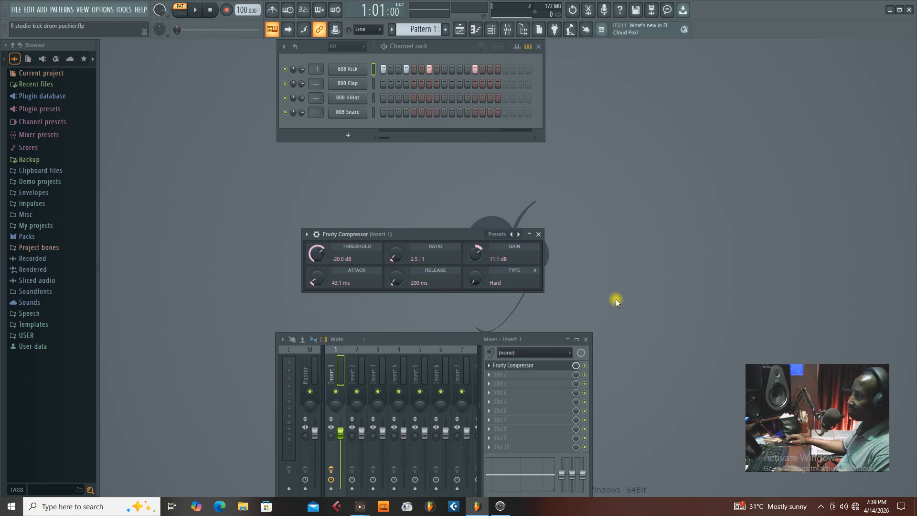
key(space)
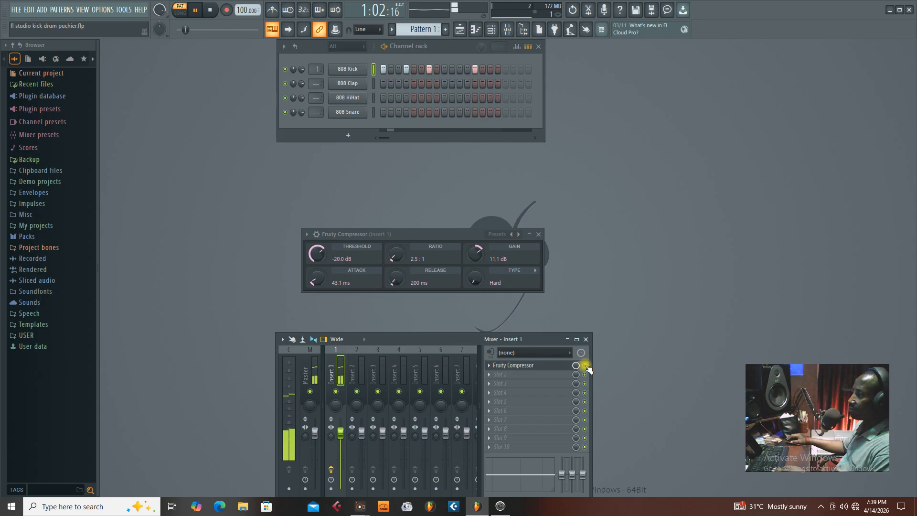
key(space)
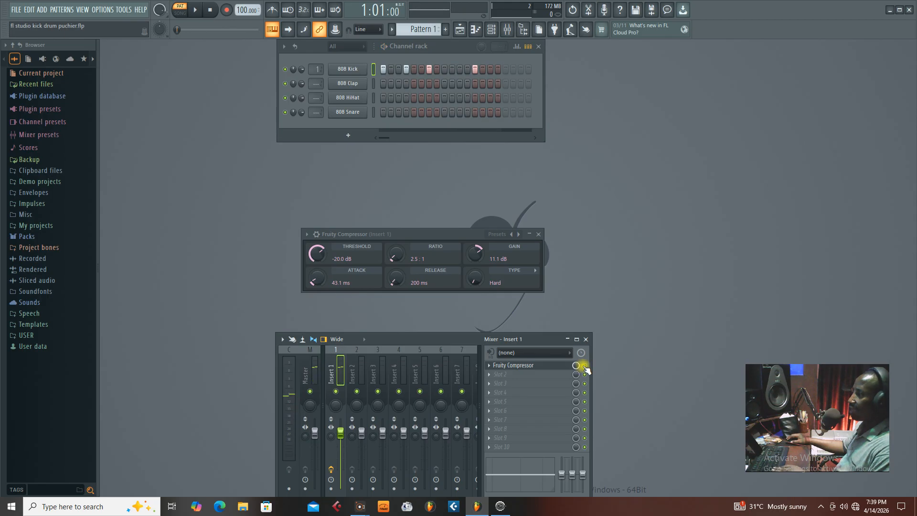
Replay the kick pattern with Fruity Compressor enabled and bypassed on Insert 1 to compare the processed and dry sound.
key(space)
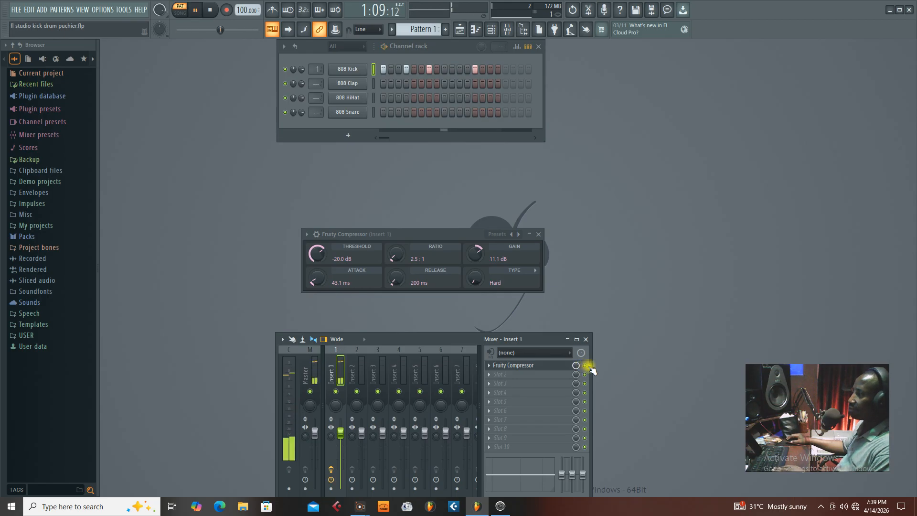
key(space)
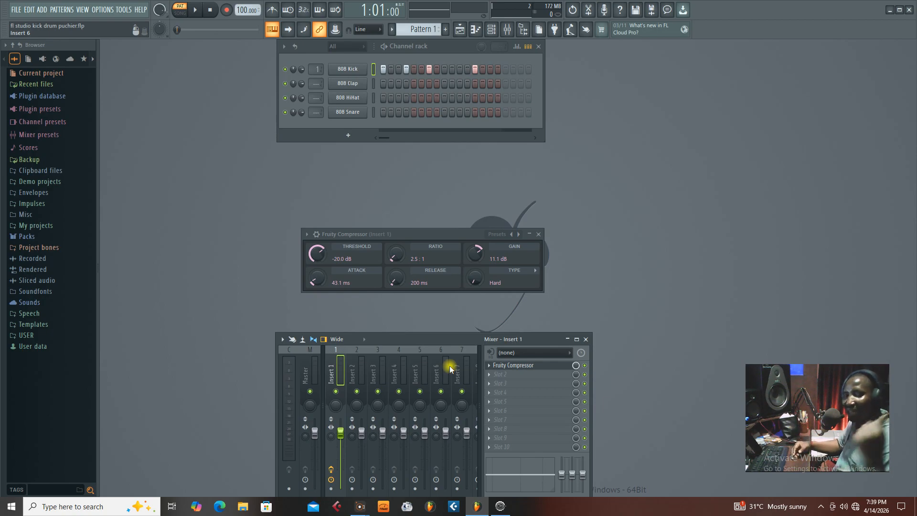
key(space)
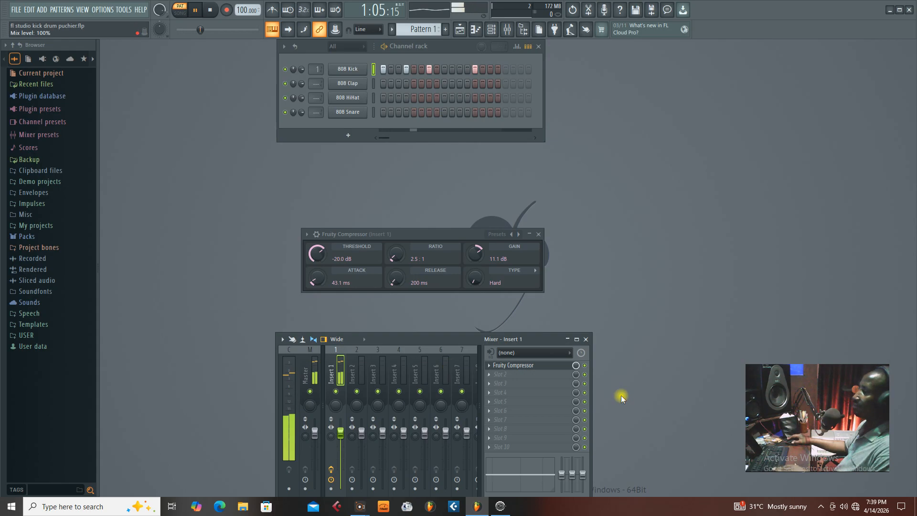
key(space)
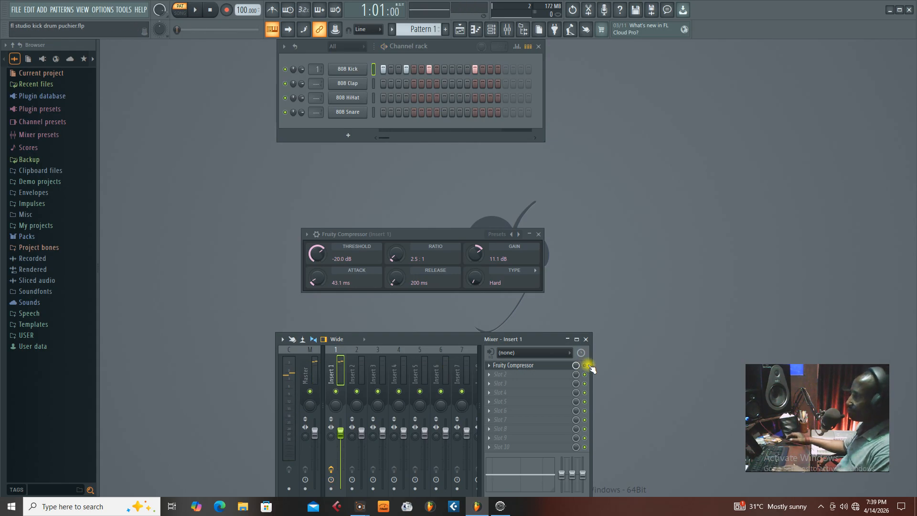
click(584, 365)
key(space)
drag(443, 338, 441, 345)
key(space)
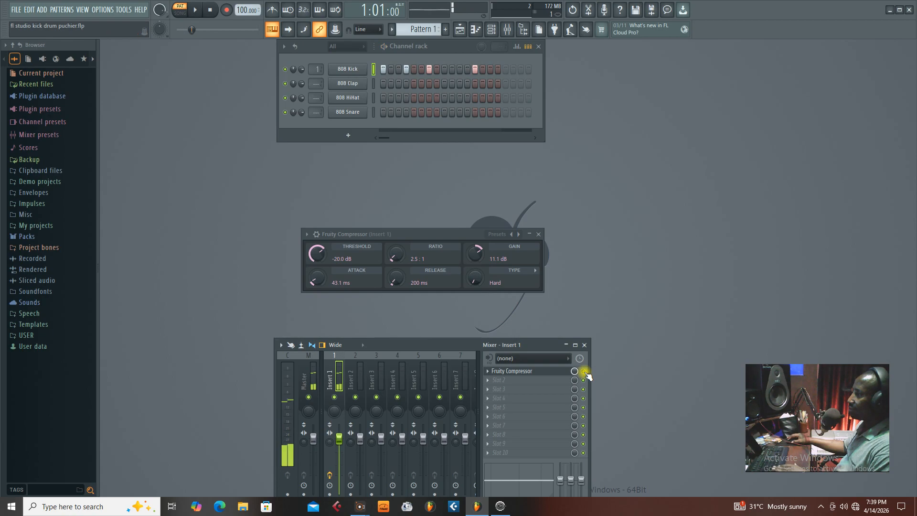
key(space)
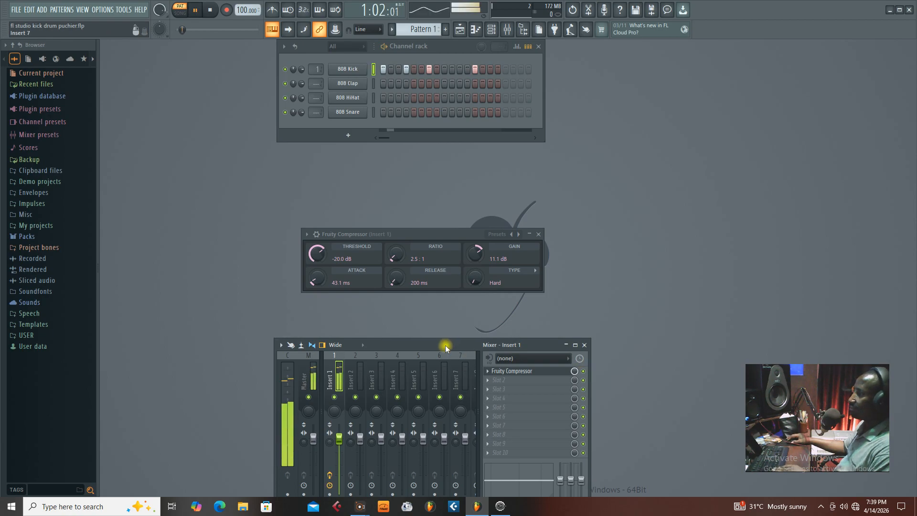
drag(445, 344, 448, 320)
key(space)
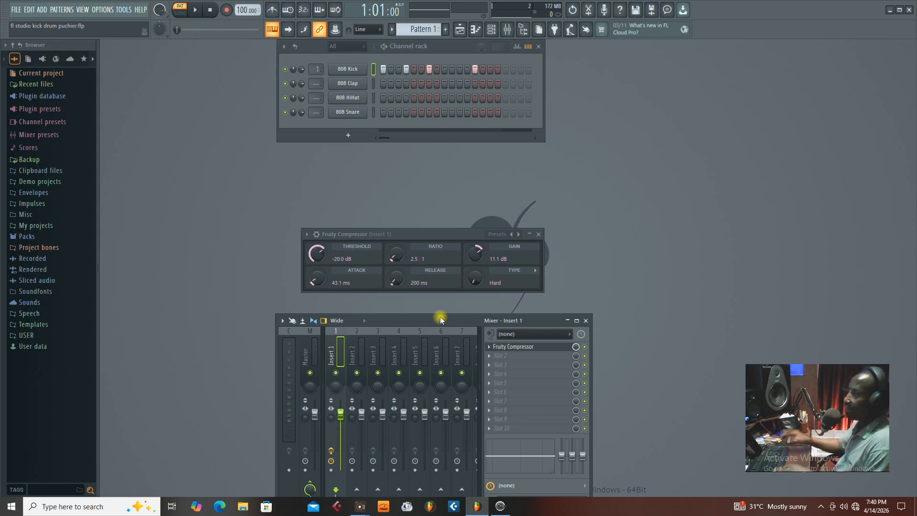
Play the compressed kick once more while moving the mixer and compressor windows, and stop playback.
key(space)
mouse_move(440, 316)
mouse_down()
mouse_move(432, 306)
mouse_move(440, 334)
mouse_up()
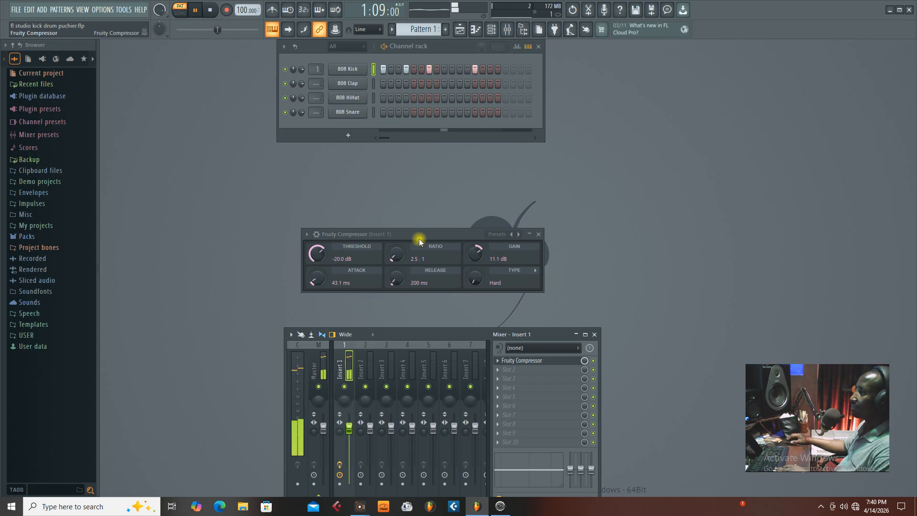
drag(419, 239, 418, 274)
key(space)
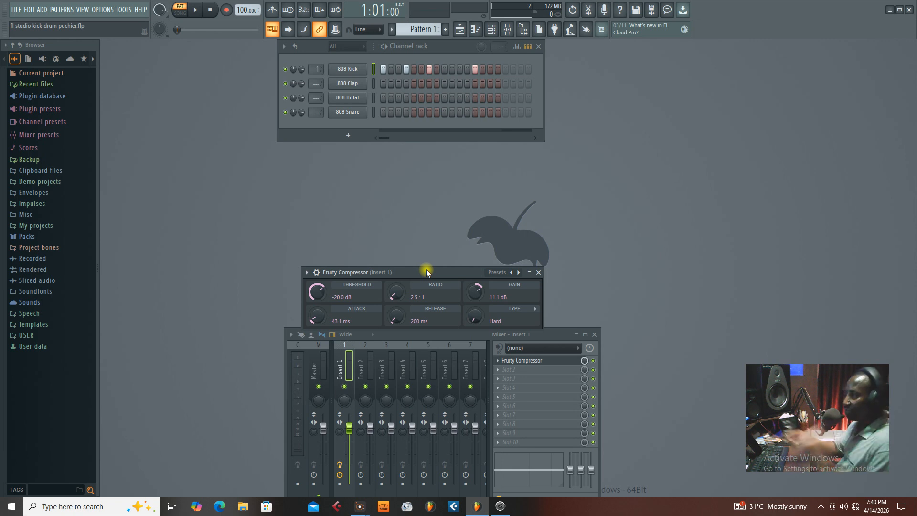
Close the Fruity Compressor window and delete the plugin from Insert 1's first effect slot.
drag(426, 270, 405, 215)
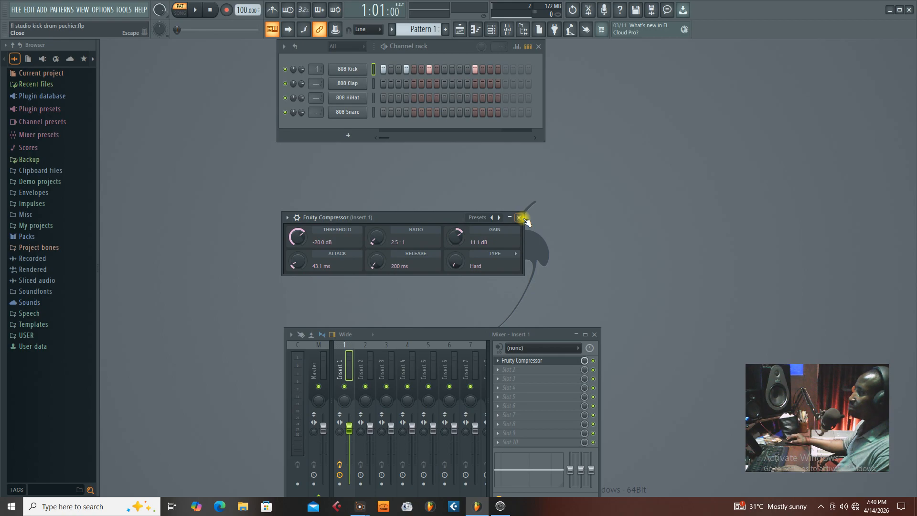
click(518, 218)
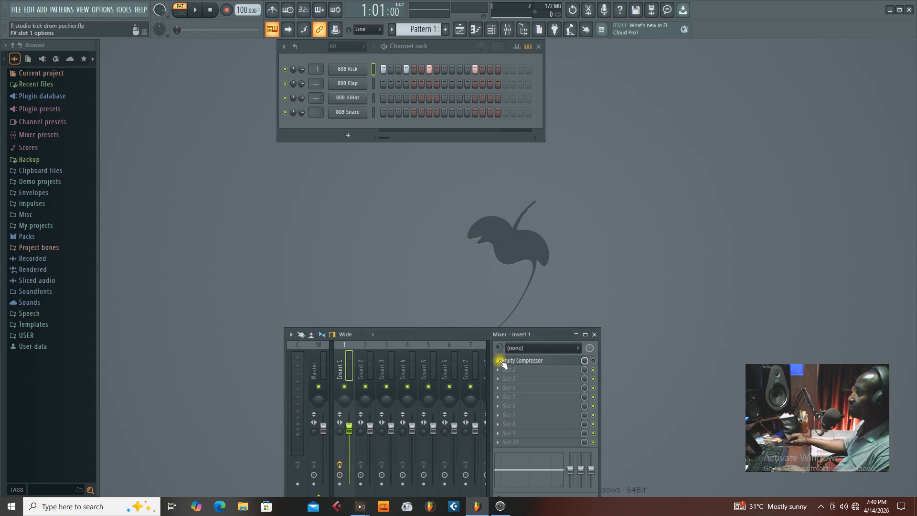
right_click(515, 360)
click(516, 280)
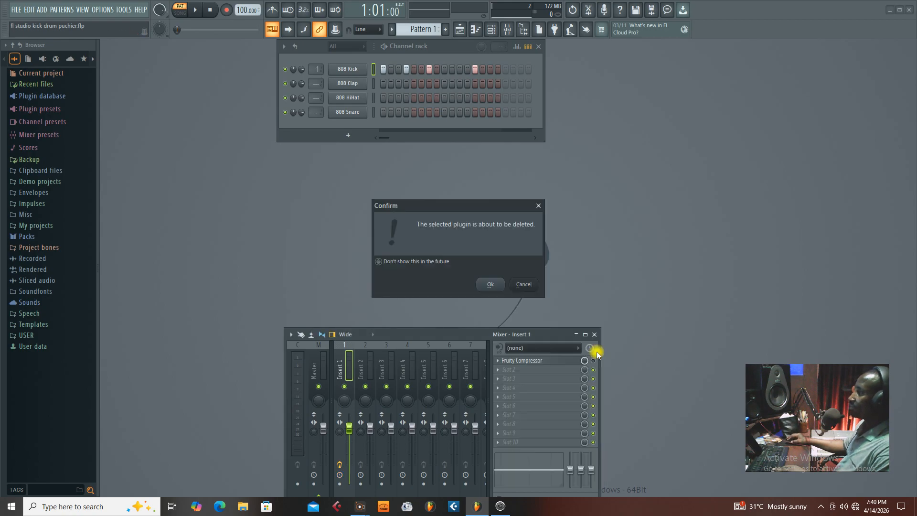
click(500, 282)
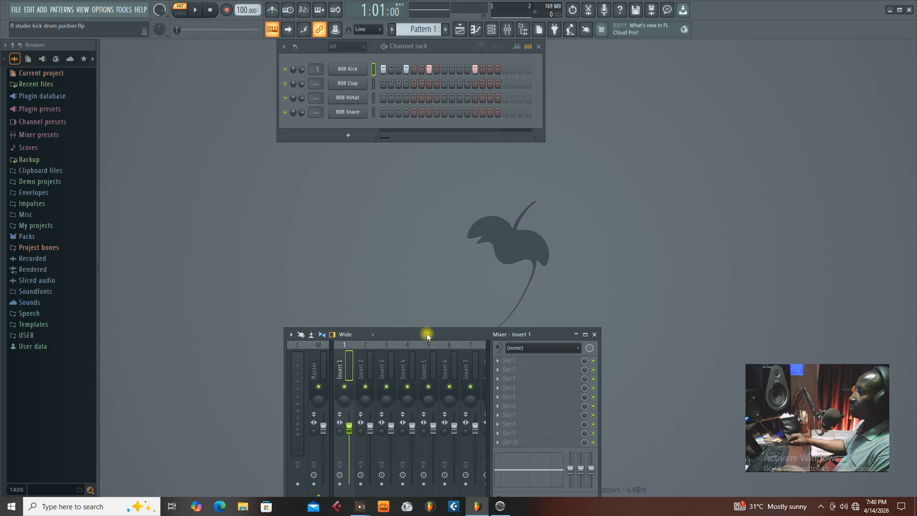
Load Fruity WaveShaper into Insert 1's first effect slot and place its window just below the channel rack.
drag(426, 333, 426, 332)
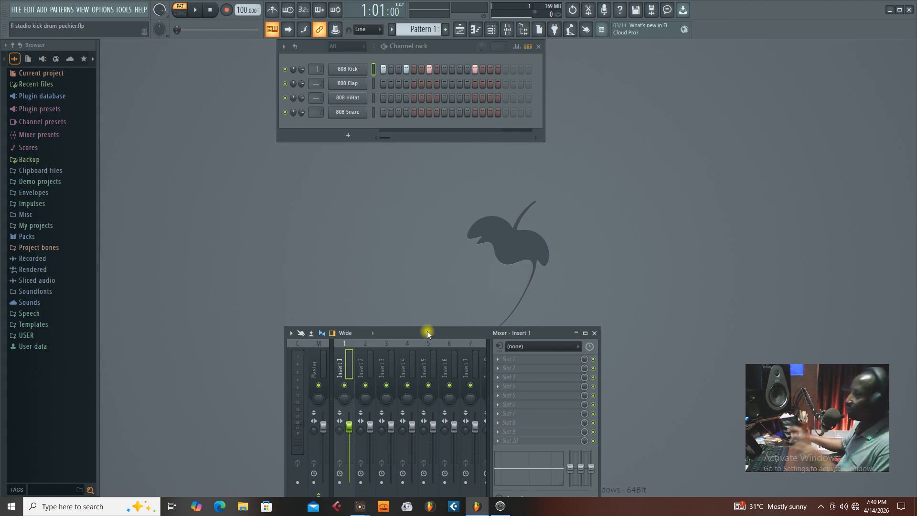
click(497, 358)
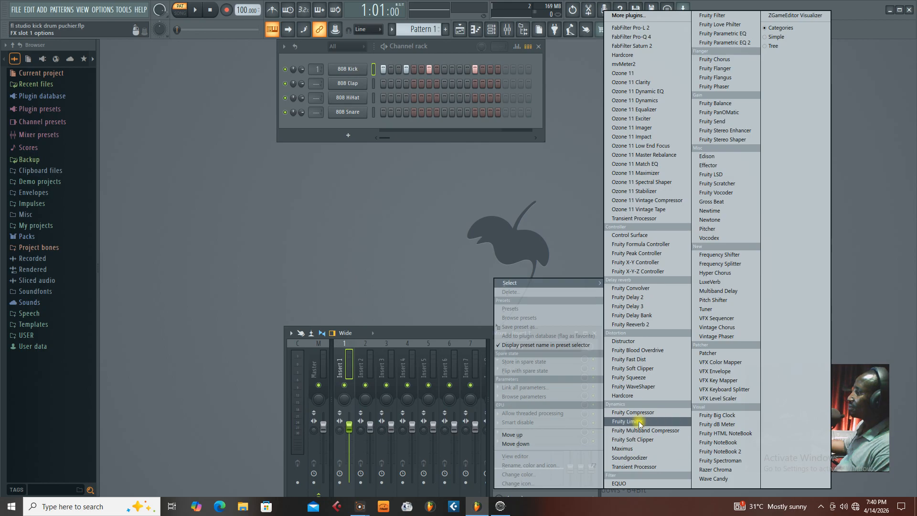
click(634, 388)
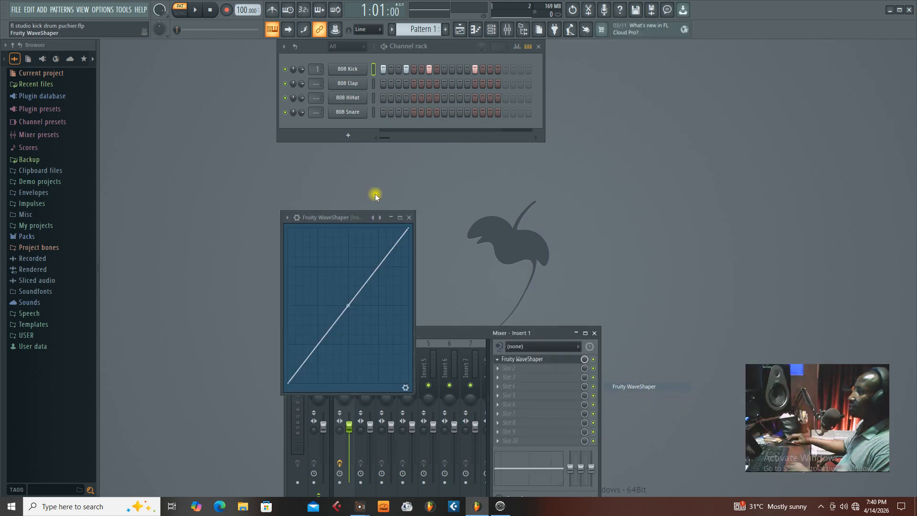
drag(342, 213, 351, 148)
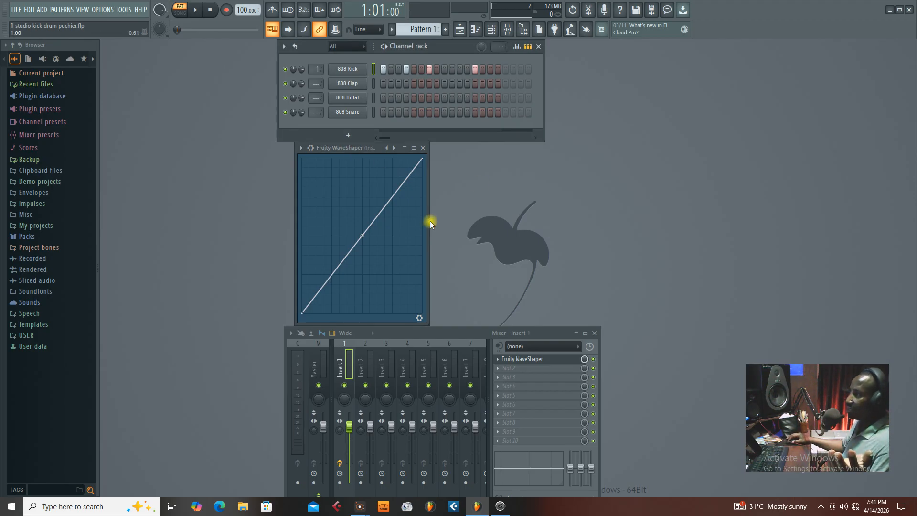
Widen the Fruity WaveShaper window, move the mixer clear of it, and bend the straight curve upward into a convex arc.
drag(428, 225, 532, 244)
drag(399, 153, 397, 153)
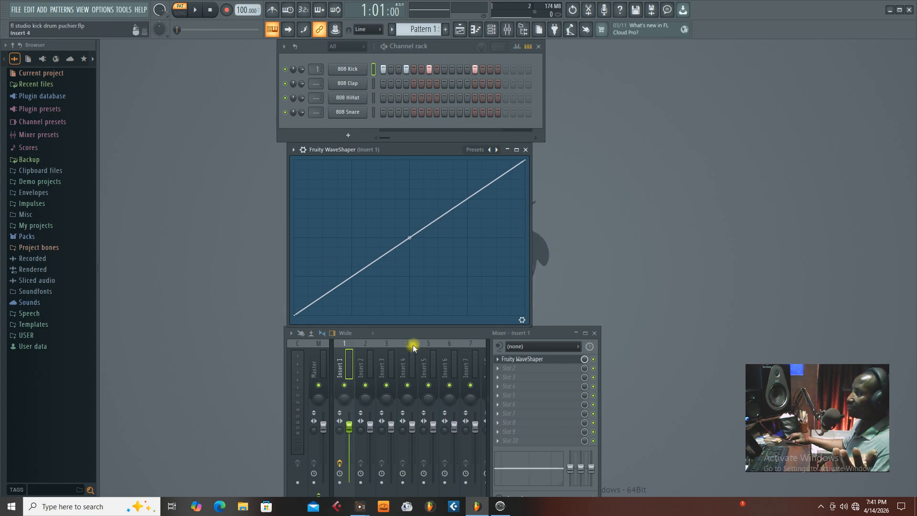
drag(414, 334, 402, 348)
drag(405, 149, 408, 153)
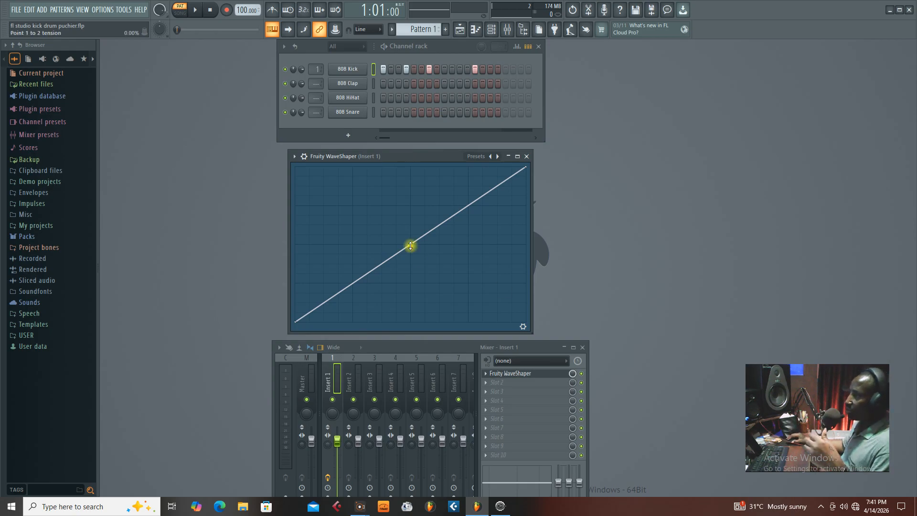
drag(411, 246, 410, 230)
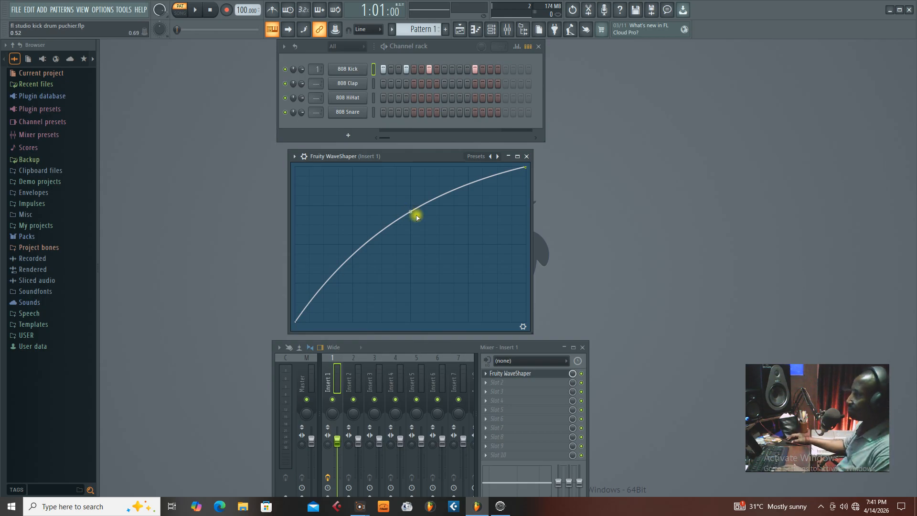
Bend the Fruity WaveShaper curve slightly further upward and compare the kick in playback with the effect bypassed and enabled.
drag(411, 211, 410, 206)
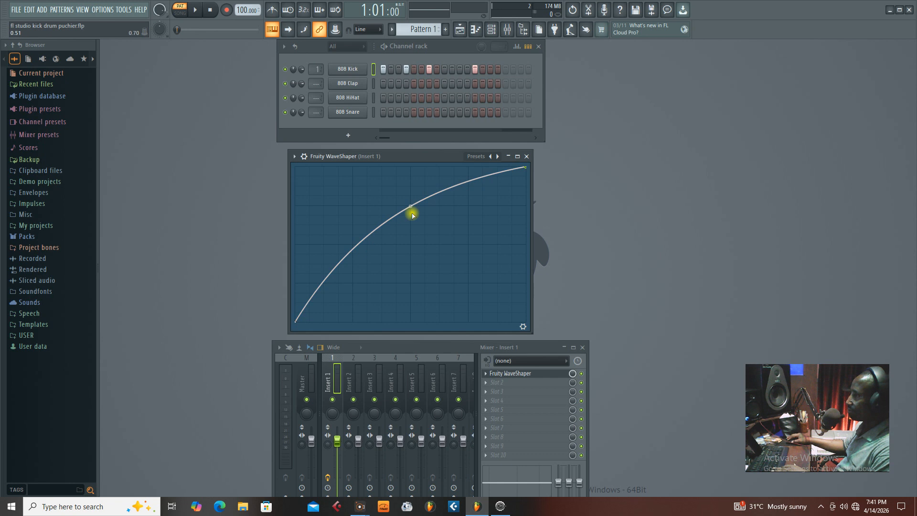
key(space)
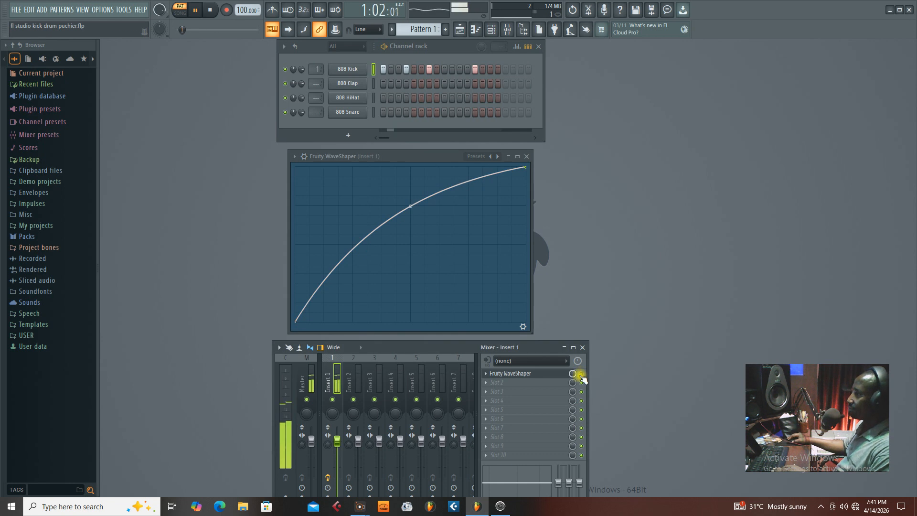
key(space)
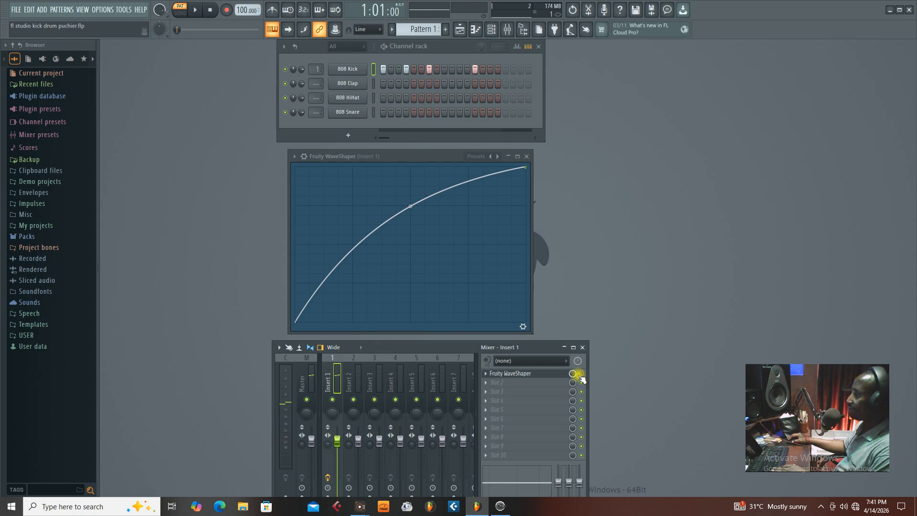
key(space)
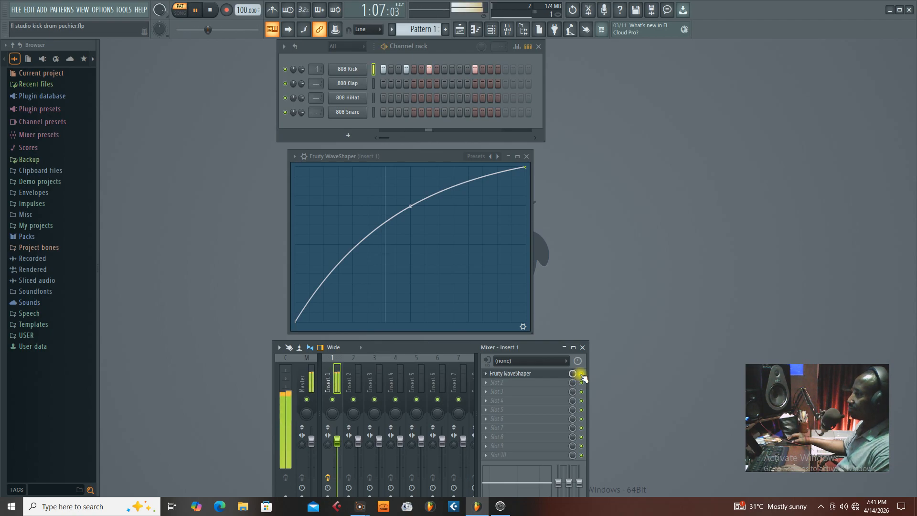
key(space)
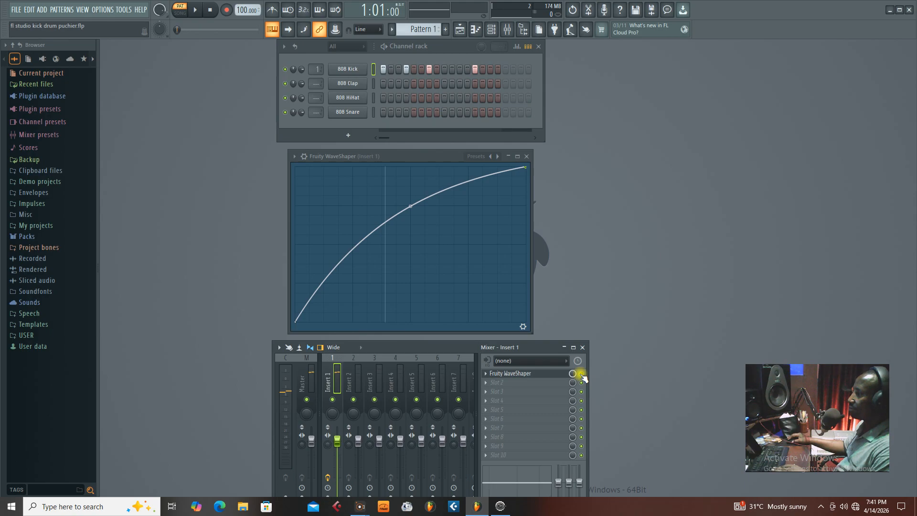
key(space)
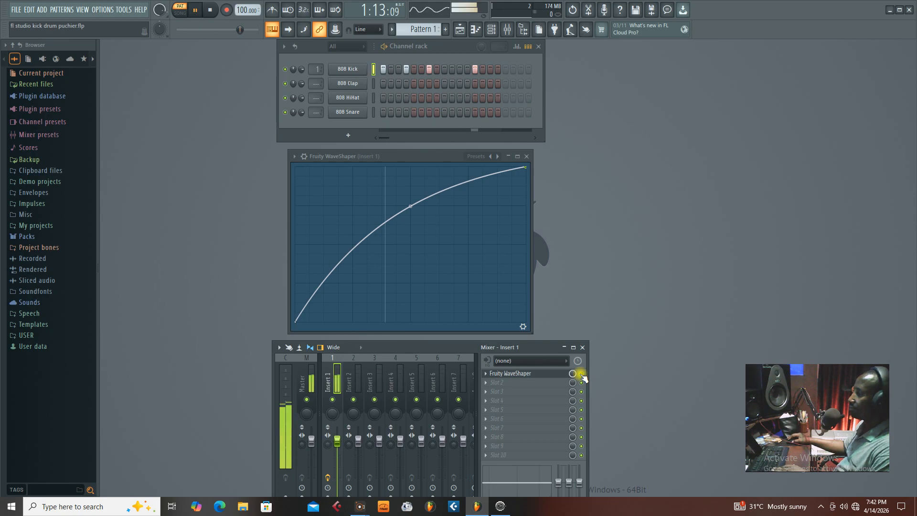
key(space)
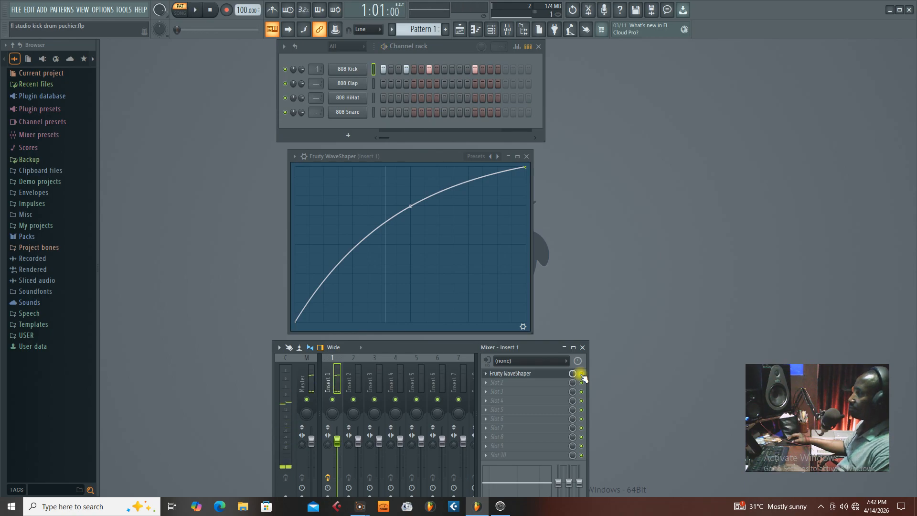
key(space)
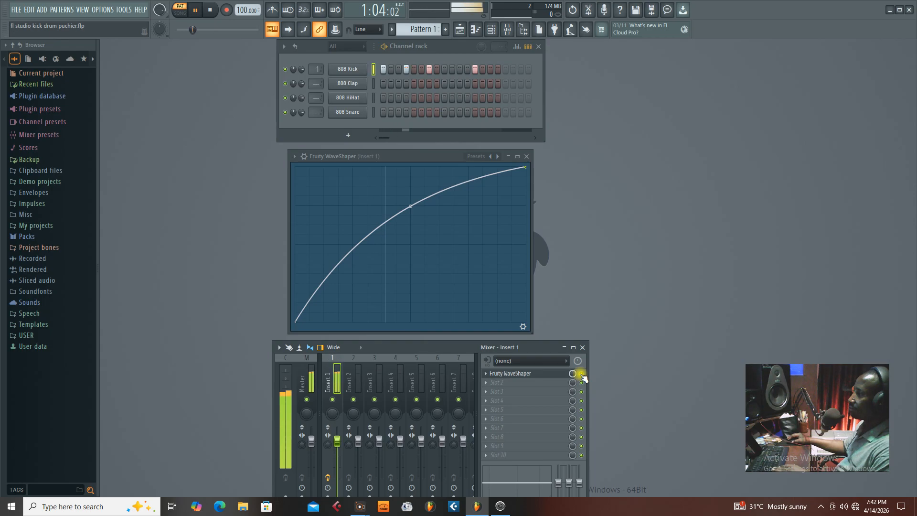
key(space)
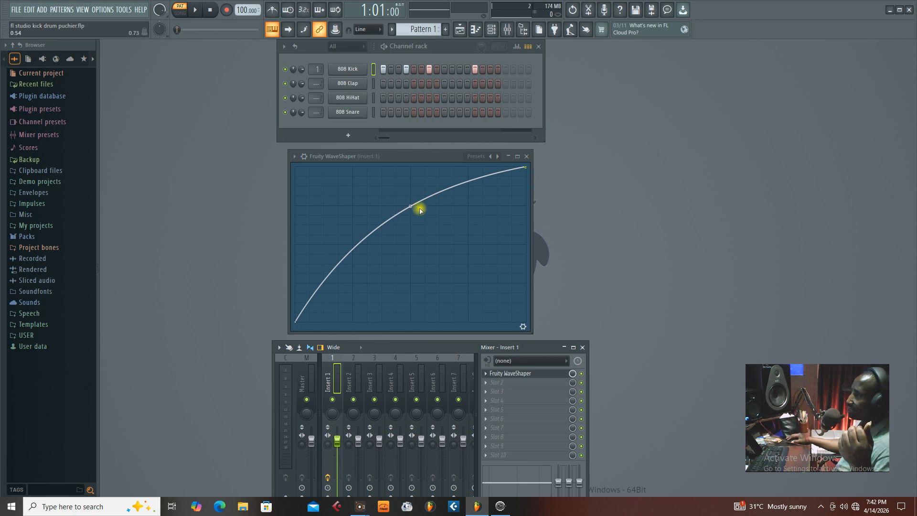
Raise the WaveShaper curve into a much steeper arc and audition the kick with the effect off and on.
drag(410, 206, 410, 190)
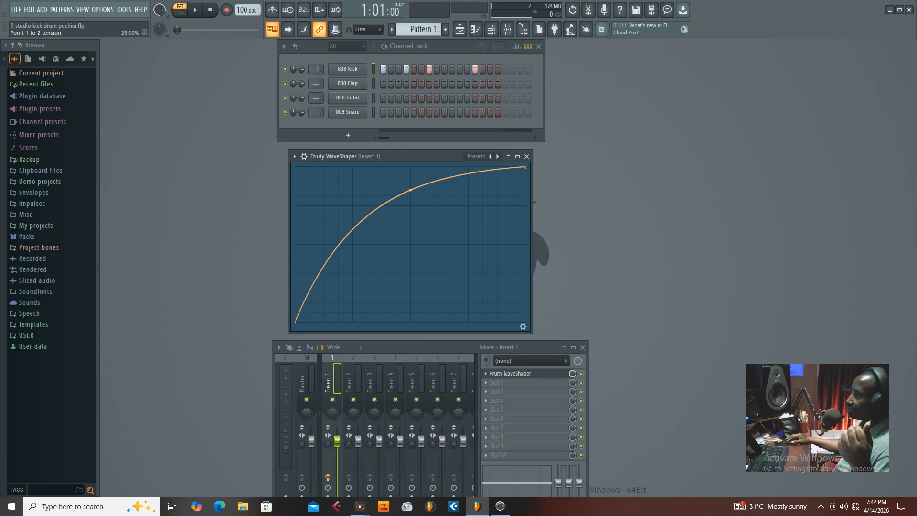
click(581, 374)
key(space)
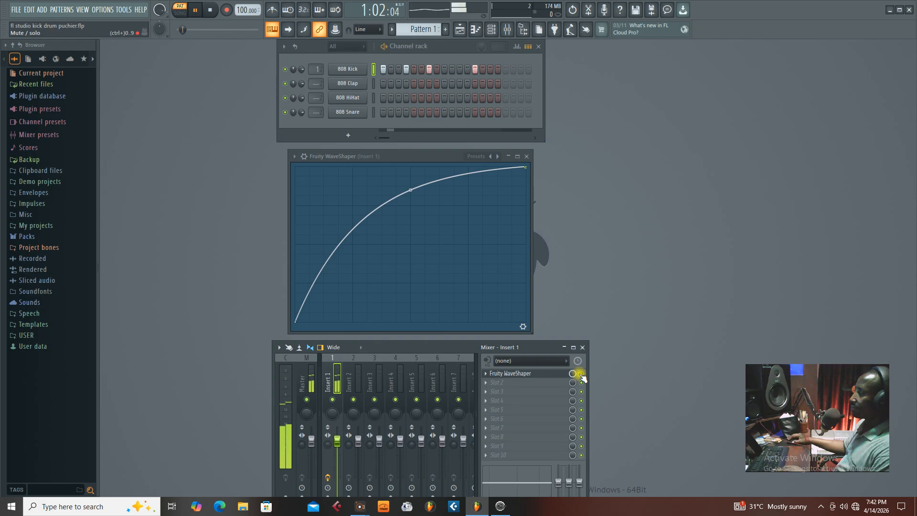
key(space)
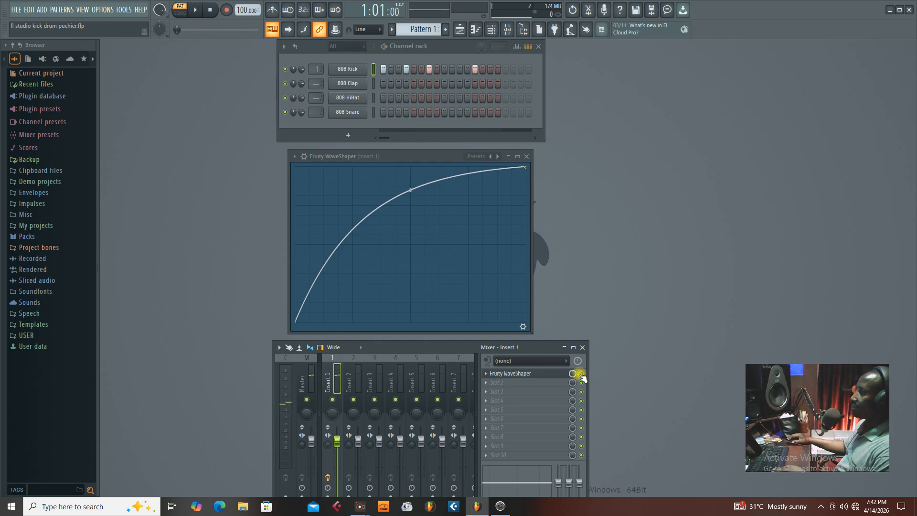
key(space)
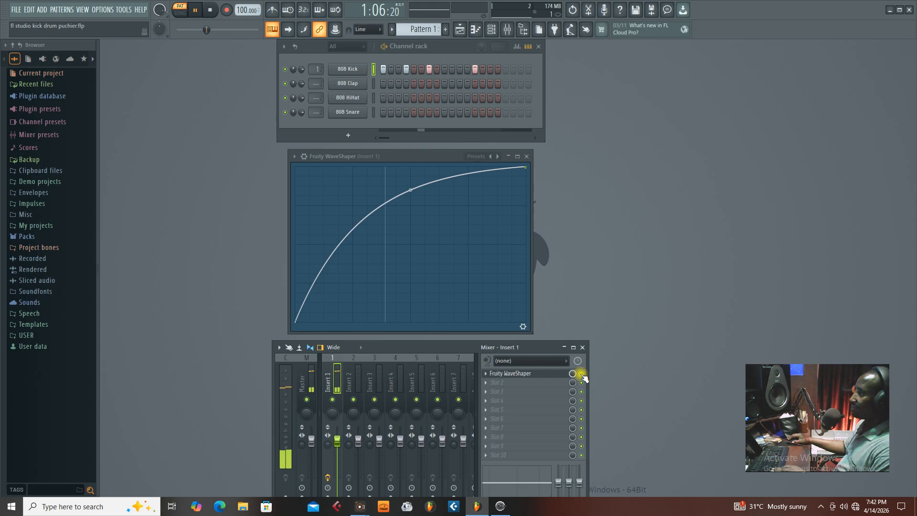
key(space)
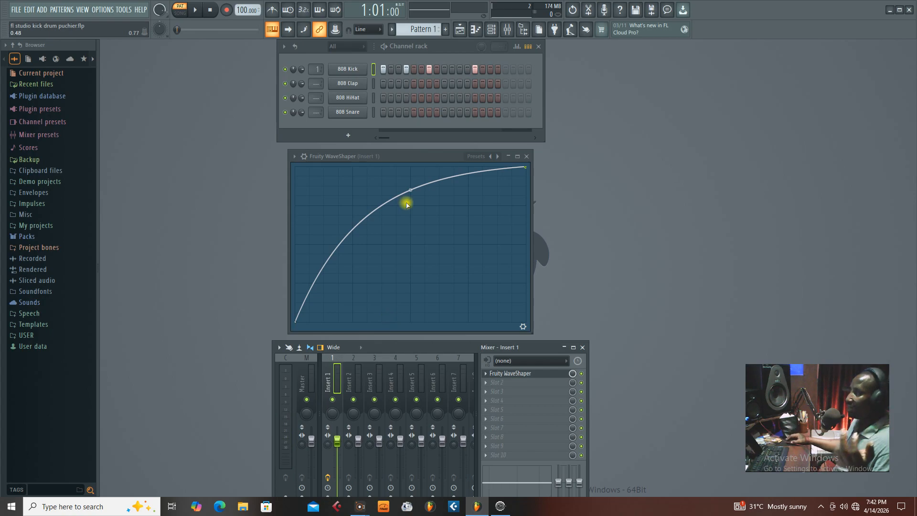
Ease the WaveShaper curve back to 21% tension and compare the kick with the effect bypassed and enabled.
drag(409, 190, 410, 196)
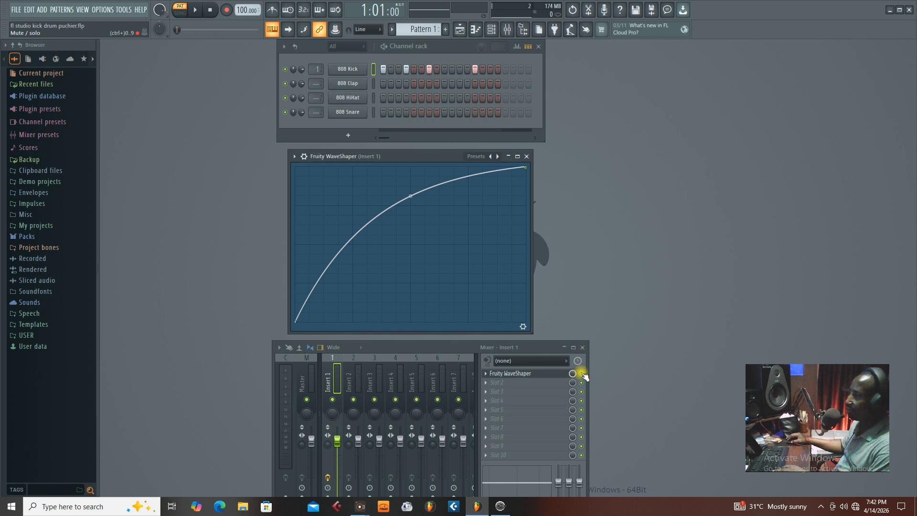
key(space)
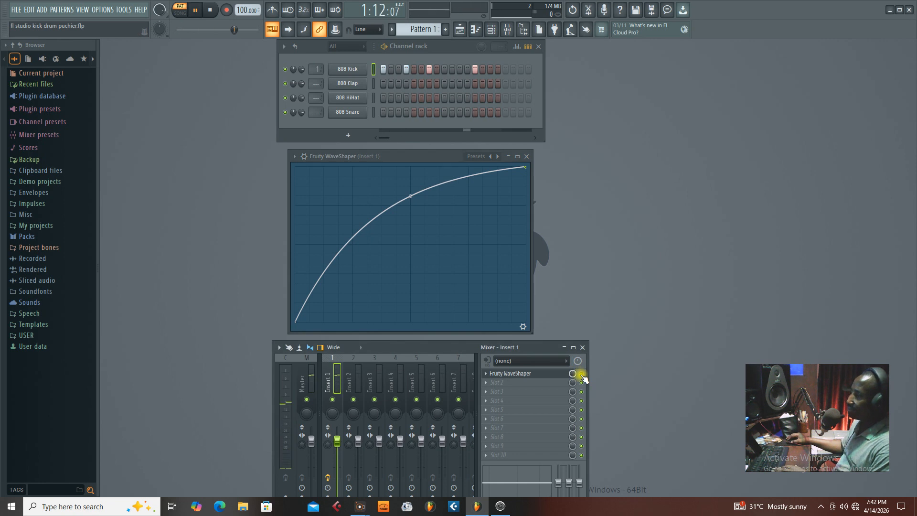
key(space)
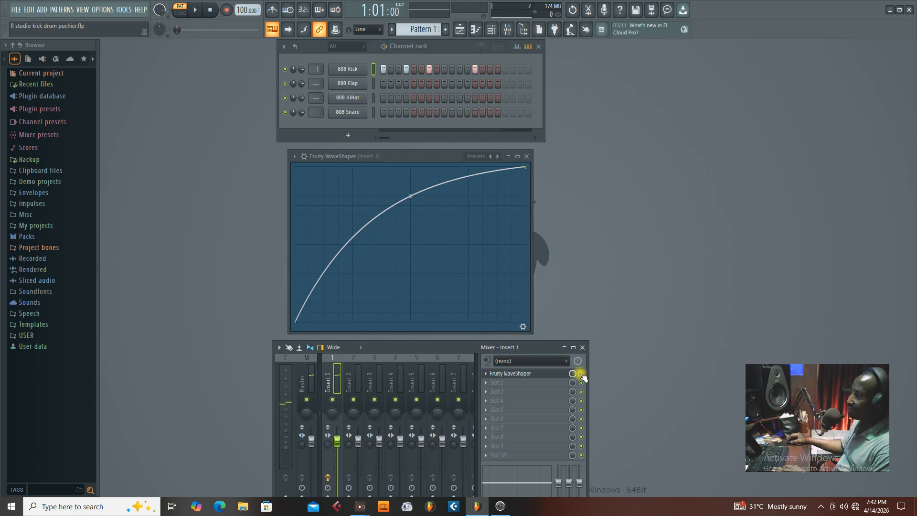
key(space)
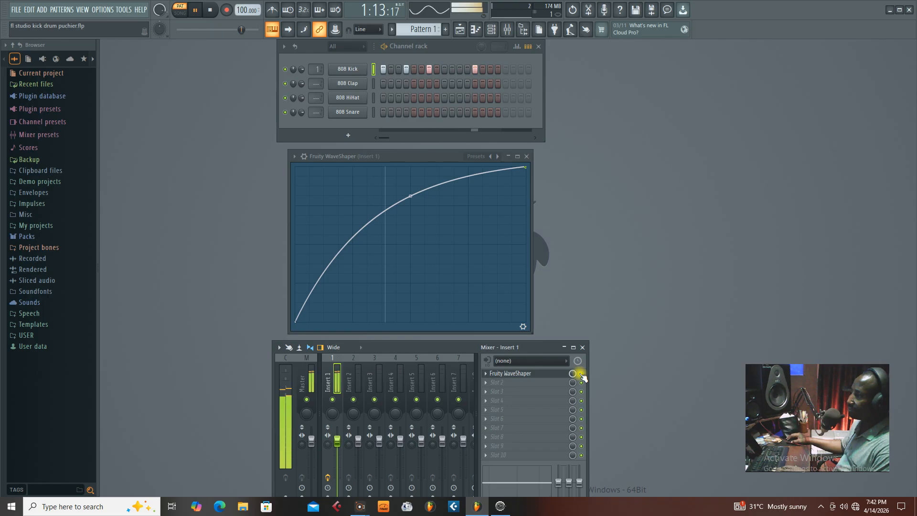
key(space)
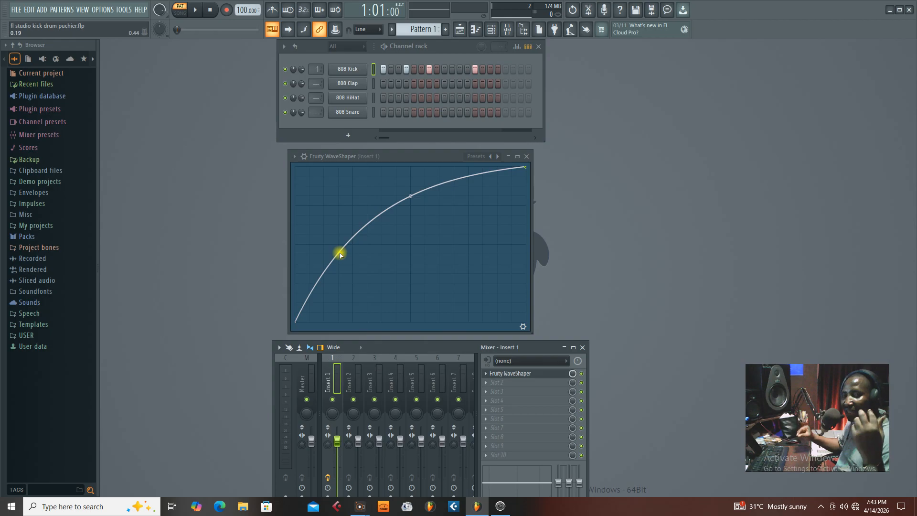
Save the project and set the WaveShaper curve's tension to 20% while the kick plays.
key(ctrl+s)
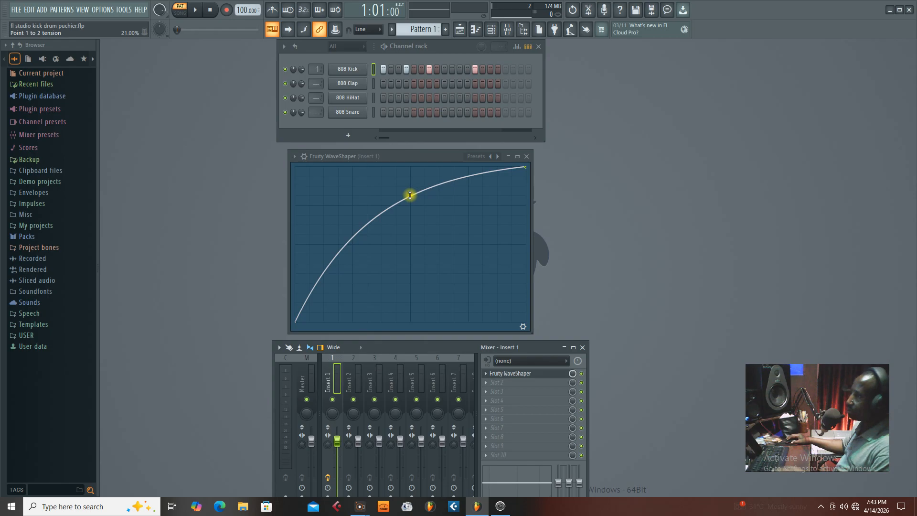
key(space)
mouse_move(409, 195)
mouse_down()
mouse_move(410, 242)
mouse_move(409, 207)
mouse_up()
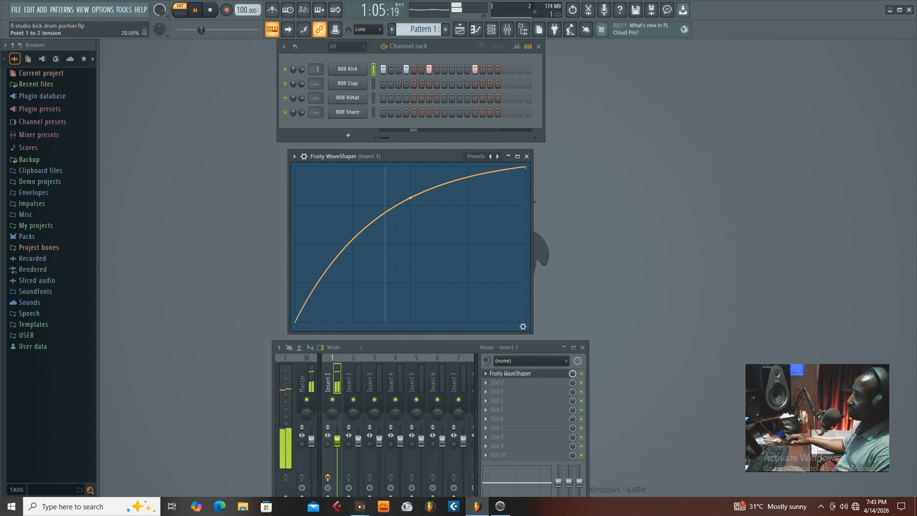
key(space)
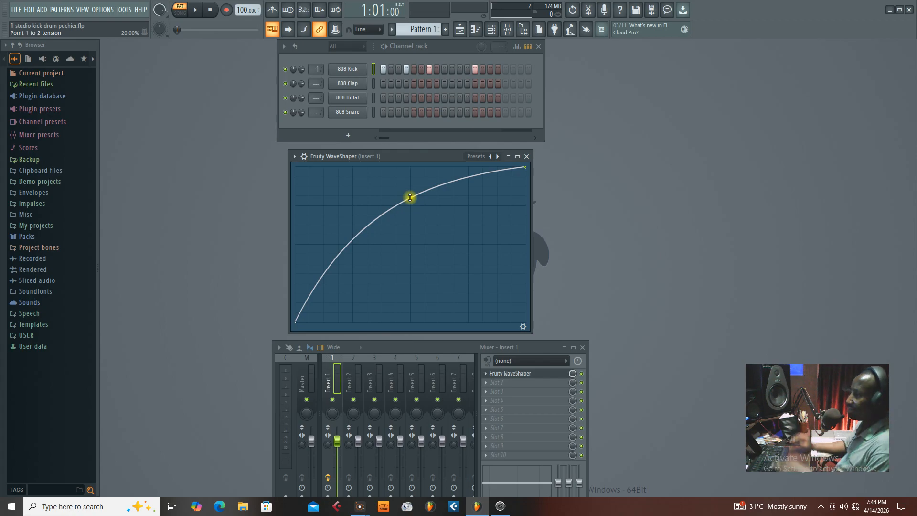
Play the shaped kick again and nudge the Fruity WaveShaper window slightly upward.
key(space)
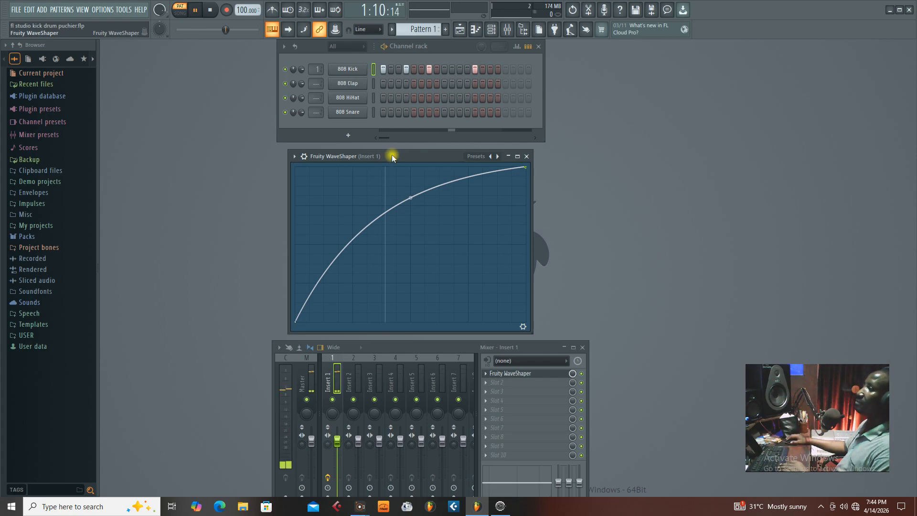
mouse_move(391, 157)
mouse_down()
mouse_move(392, 170)
mouse_move(391, 157)
mouse_up()
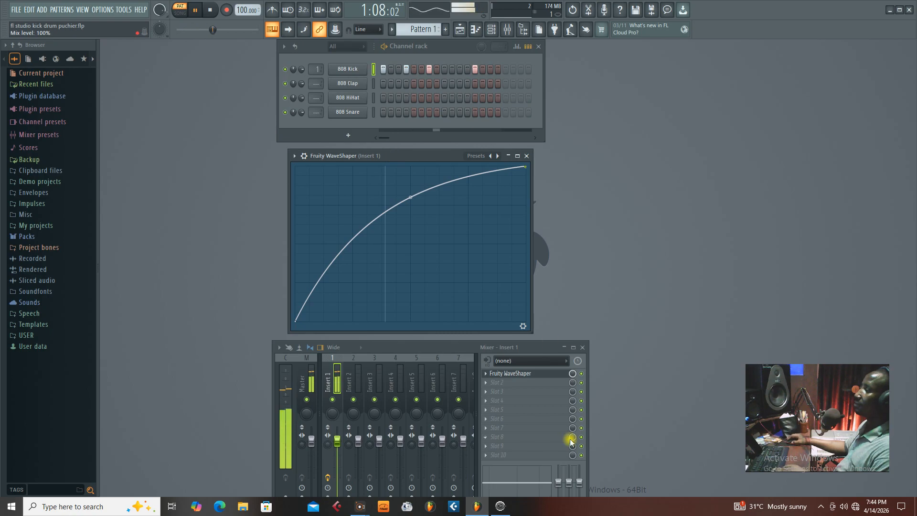